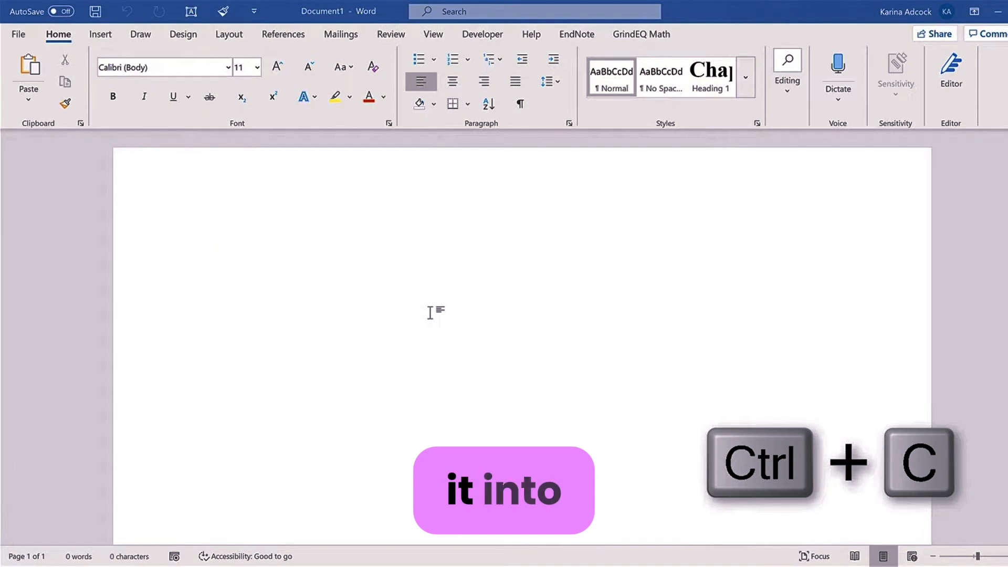
Step: Paste the copied retention-time table into the blank document and scroll back to its top
{"action": "key", "text": "ctrl+v"}
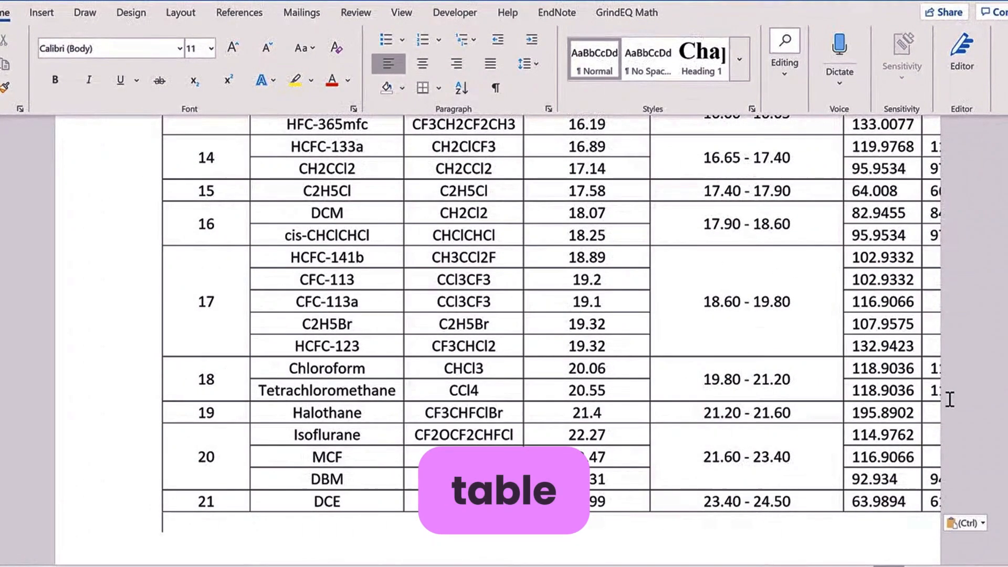
{"action": "scroll", "coordinate": [950, 410], "scroll_direction": "up", "scroll_amount": 8}
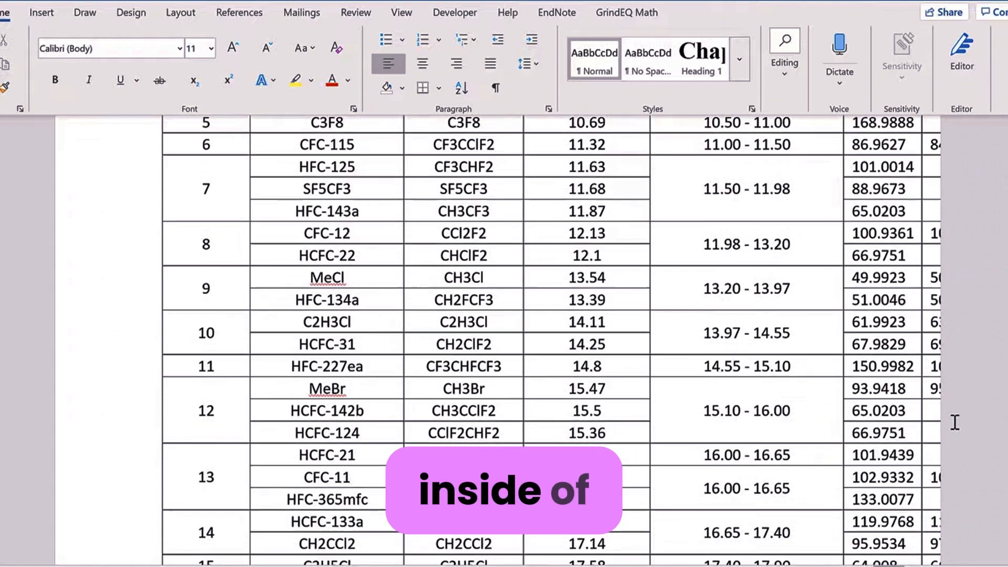
{"action": "scroll", "coordinate": [954, 423], "scroll_direction": "up", "scroll_amount": 5}
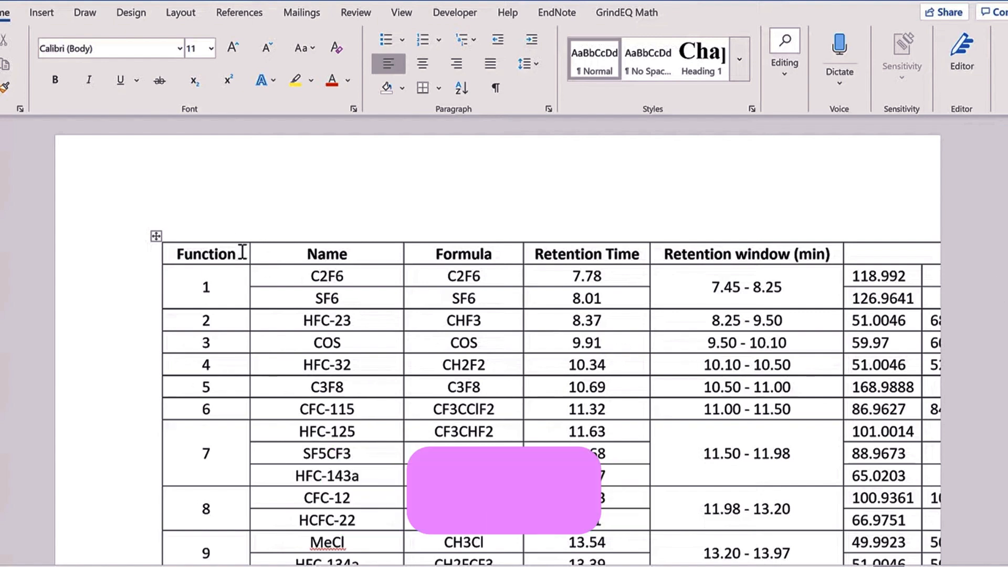
Step: AutoFit the whole table to the window so the Ions column fits on the page
{"action": "left_click", "coordinate": [156, 236]}
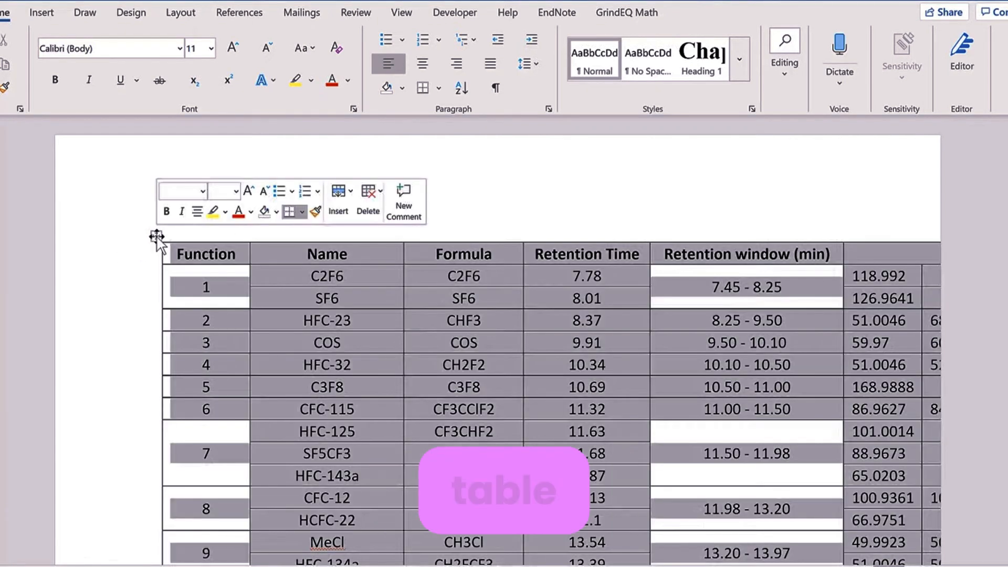
{"action": "left_click", "coordinate": [769, 12]}
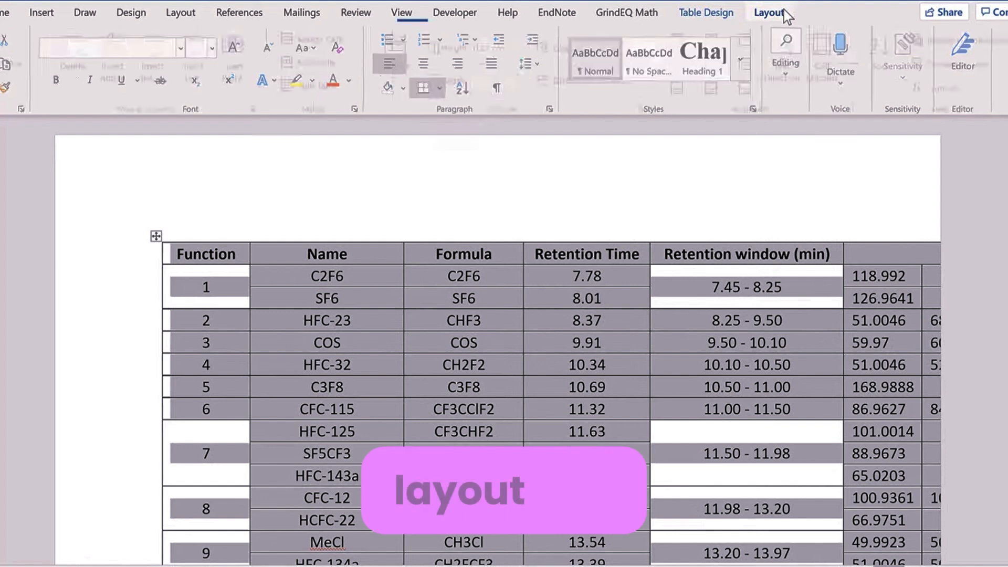
{"action": "left_click", "coordinate": [397, 73]}
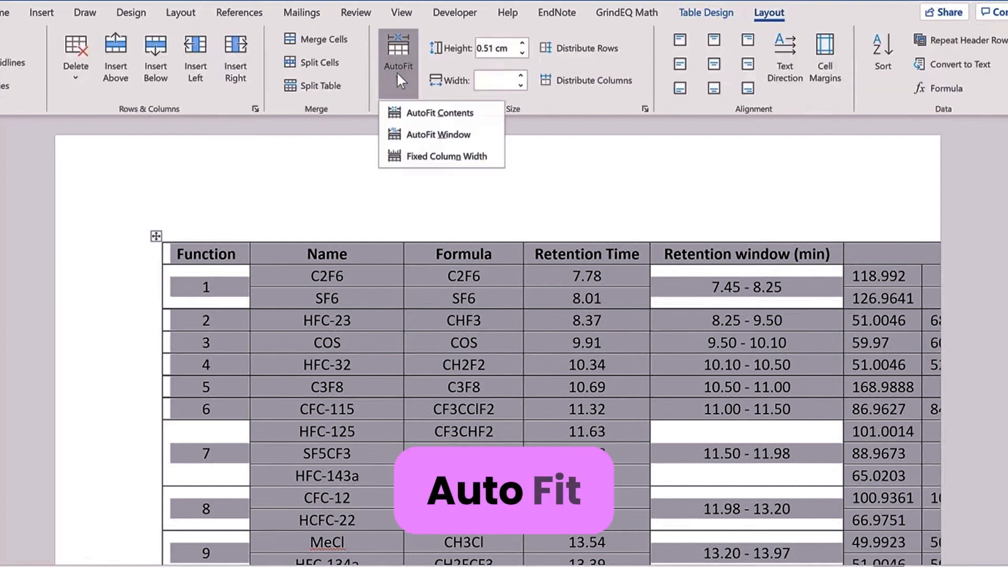
{"action": "left_click", "coordinate": [459, 135]}
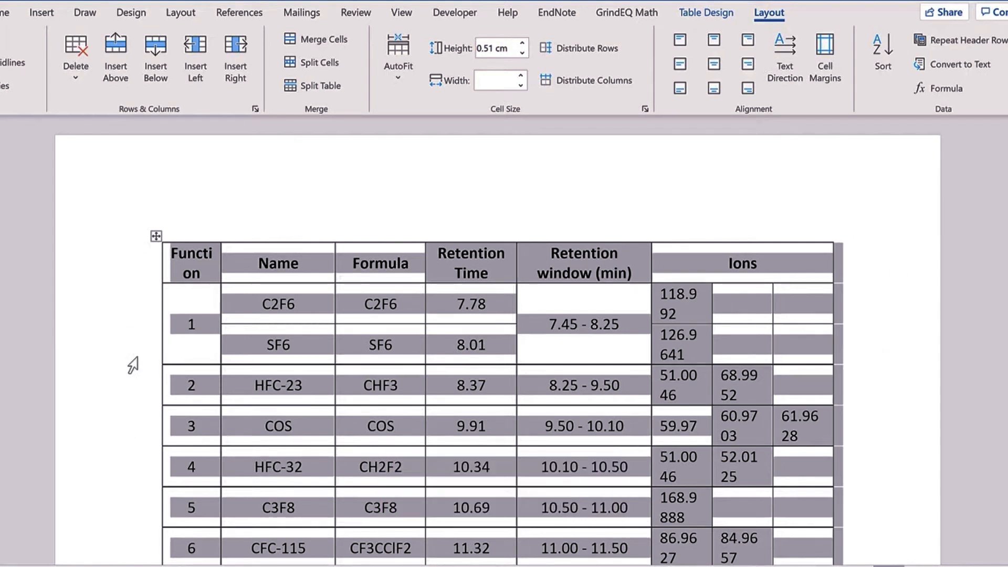
{"action": "left_click", "coordinate": [316, 288]}
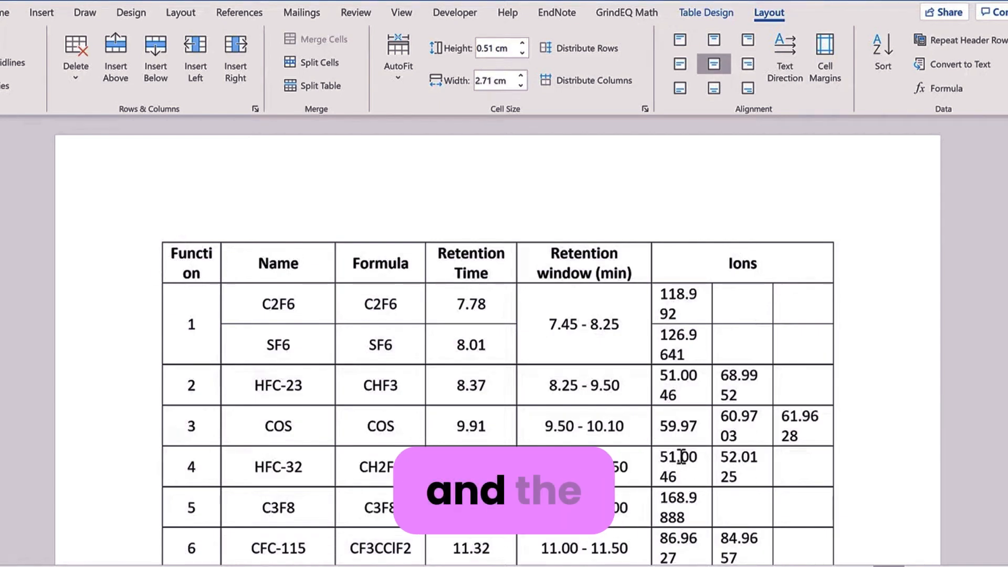
Step: Narrow the Retention window (min) column and widen Ions so values like 126.9641 stay unwrapped
{"action": "left_click", "coordinate": [638, 271]}
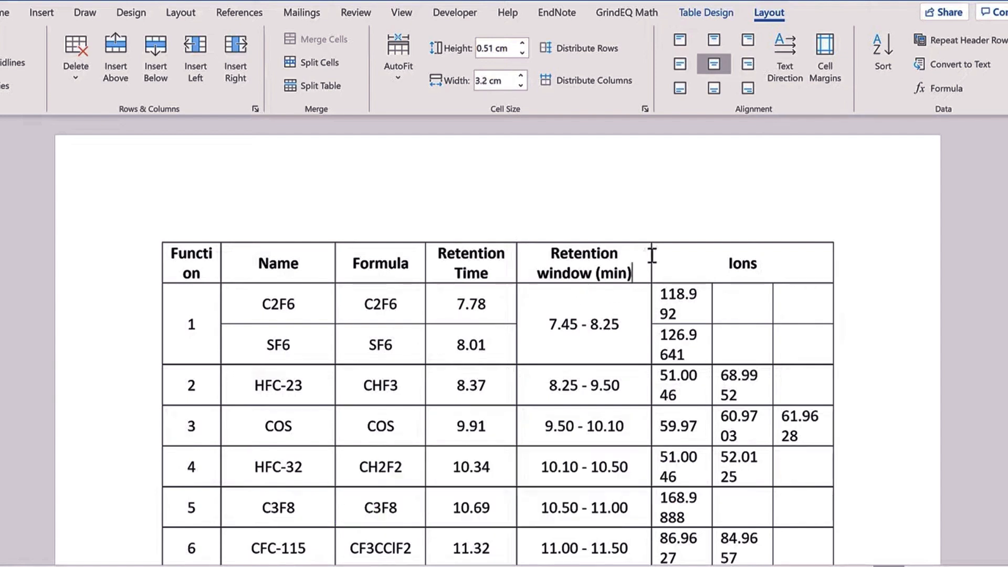
{"action": "left_click_drag", "start_coordinate": [651, 255], "coordinate": [620, 255]}
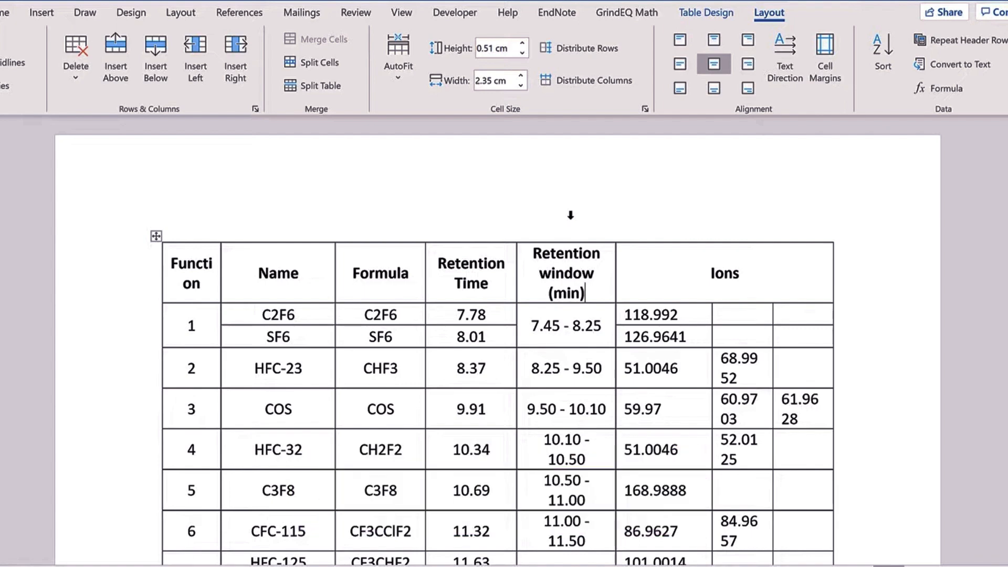
Step: Set the Retention window column width to 2.7 cm
{"action": "left_click", "coordinate": [571, 215]}
{"action": "scroll", "coordinate": [563, 279], "scroll_direction": "down", "scroll_amount": 5}
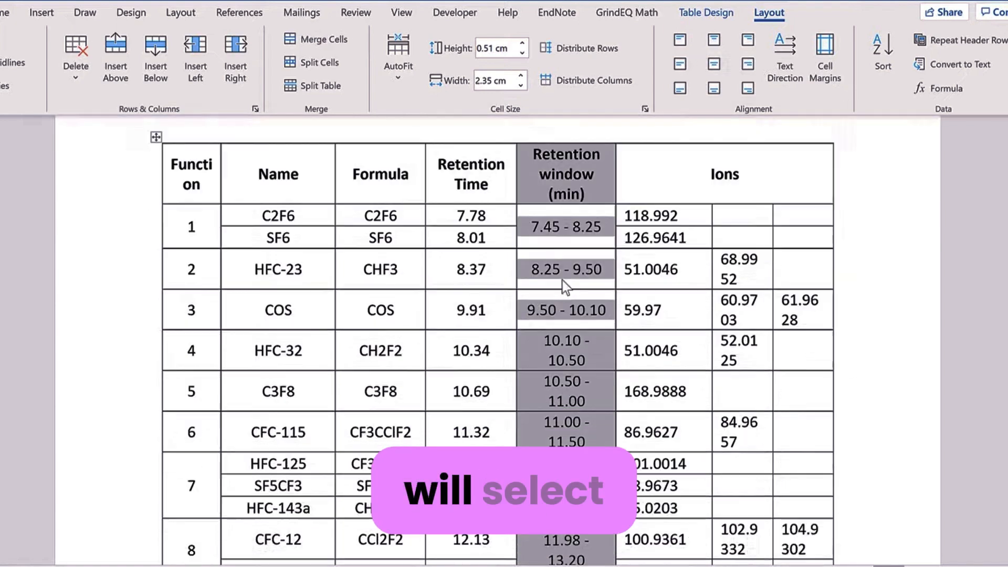
{"action": "scroll", "coordinate": [563, 281], "scroll_direction": "up", "scroll_amount": 5}
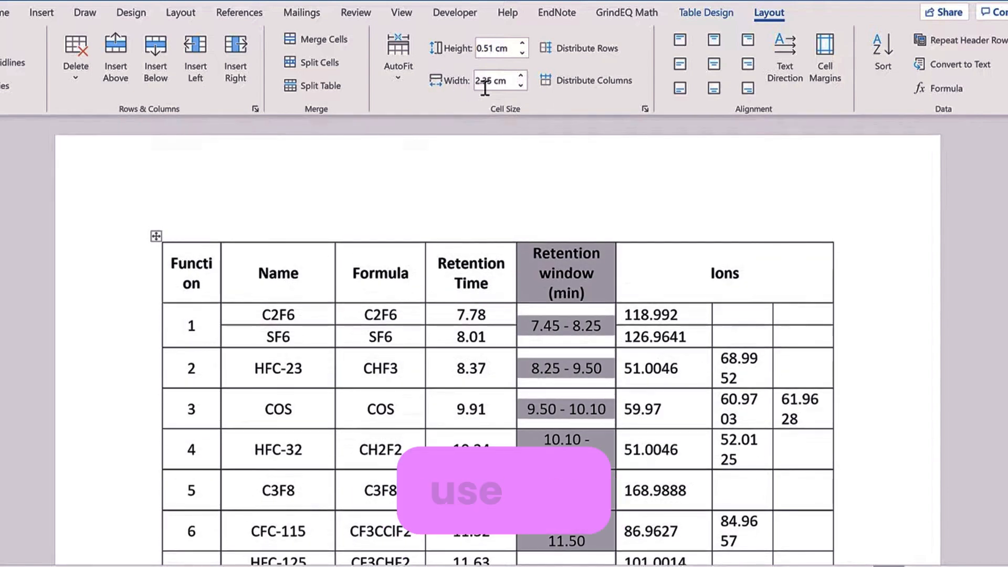
{"action": "left_click", "coordinate": [522, 75]}
{"action": "left_click", "coordinate": [522, 76]}
{"action": "left_click", "coordinate": [522, 75]}
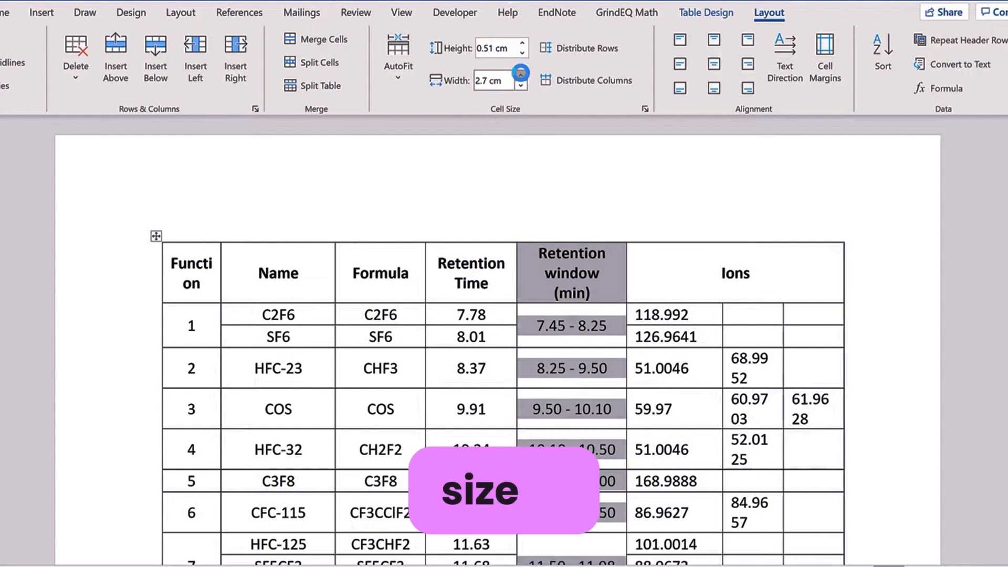
{"action": "left_click", "coordinate": [521, 75]}
{"action": "left_click", "coordinate": [522, 75]}
{"action": "left_click", "coordinate": [522, 75]}
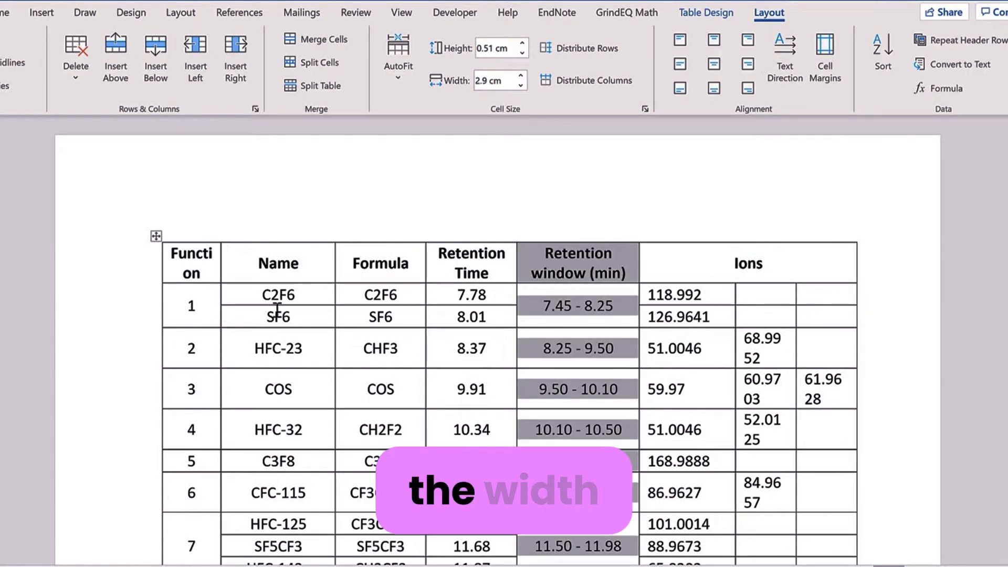
{"action": "left_click", "coordinate": [521, 87]}
{"action": "left_click", "coordinate": [521, 86]}
{"action": "left_click", "coordinate": [521, 87]}
{"action": "left_click", "coordinate": [522, 87]}
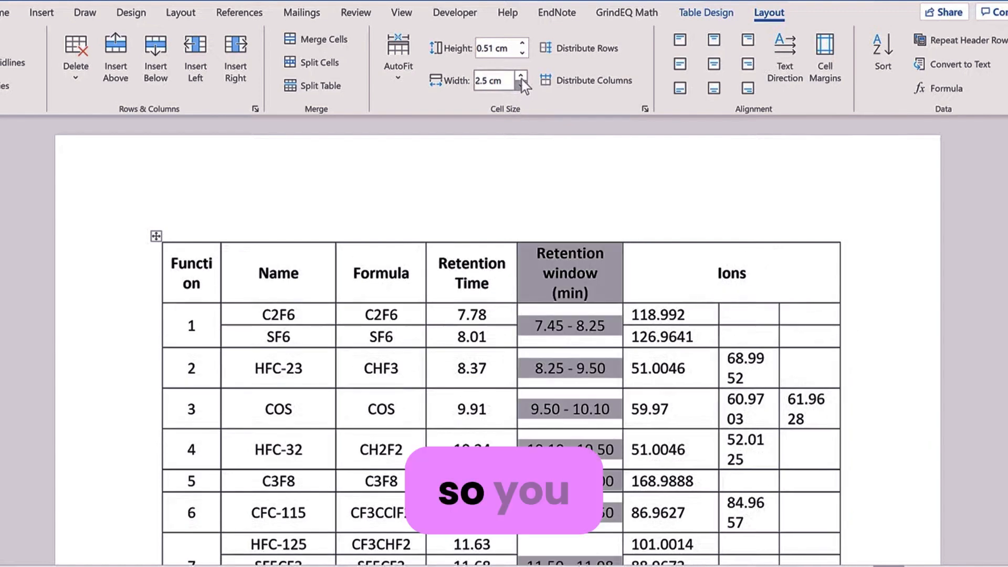
{"action": "left_click", "coordinate": [522, 77]}
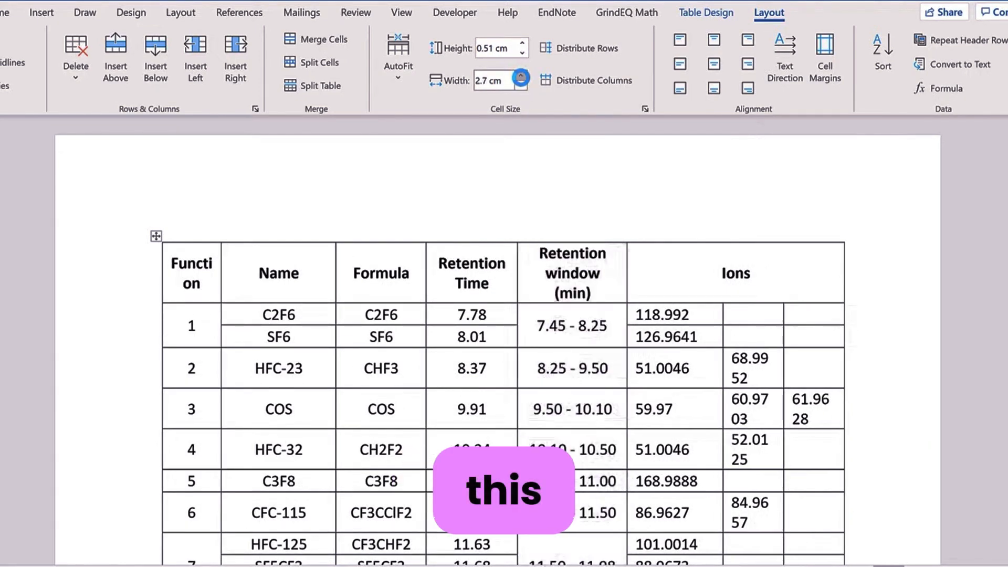
Step: Set the Retention Time column width to 2 cm
{"action": "left_click", "coordinate": [469, 228]}
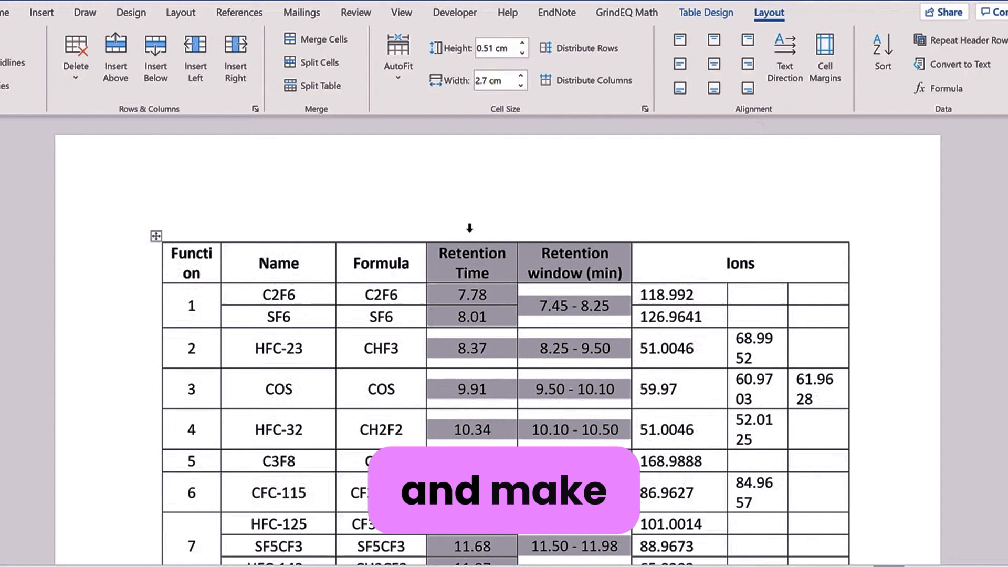
{"action": "left_click", "coordinate": [520, 84]}
{"action": "left_click", "coordinate": [520, 85]}
{"action": "left_click", "coordinate": [520, 84]}
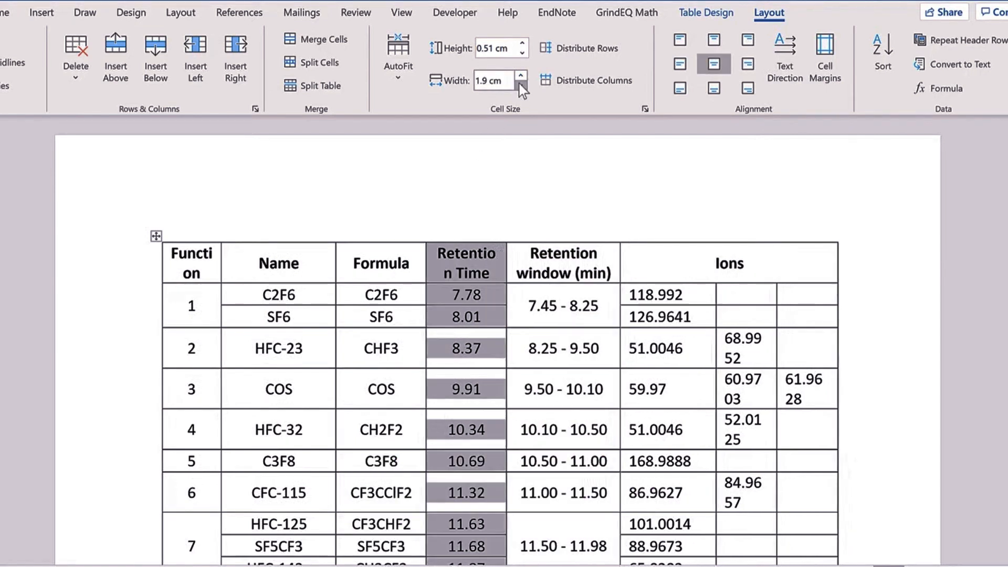
{"action": "left_click", "coordinate": [521, 76]}
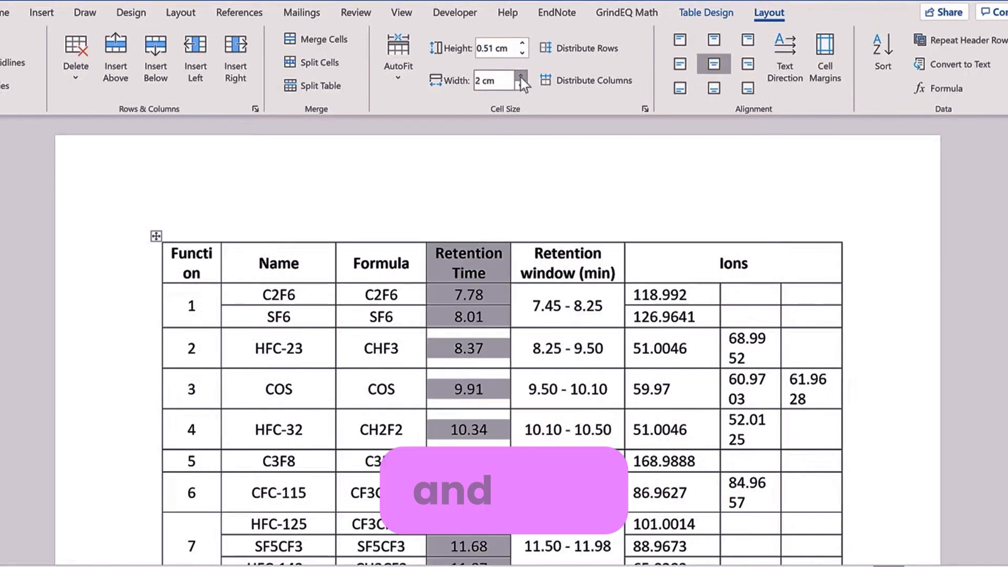
{"action": "left_click", "coordinate": [493, 273]}
Step: Widen the Function column to 1.7 cm
{"action": "left_click", "coordinate": [191, 232]}
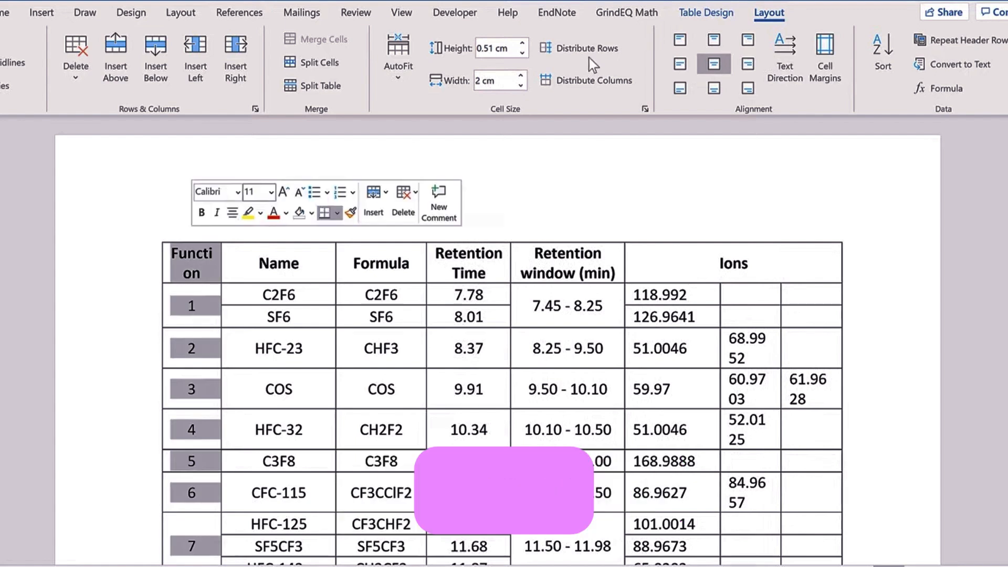
{"action": "left_click", "coordinate": [522, 75]}
{"action": "left_click", "coordinate": [522, 75]}
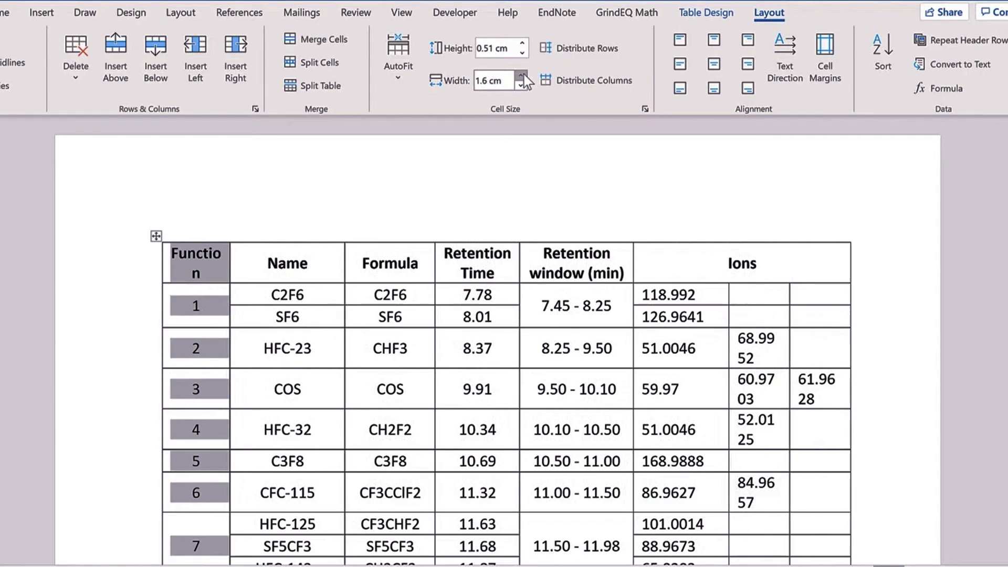
{"action": "left_click", "coordinate": [523, 76]}
{"action": "left_click", "coordinate": [431, 263]}
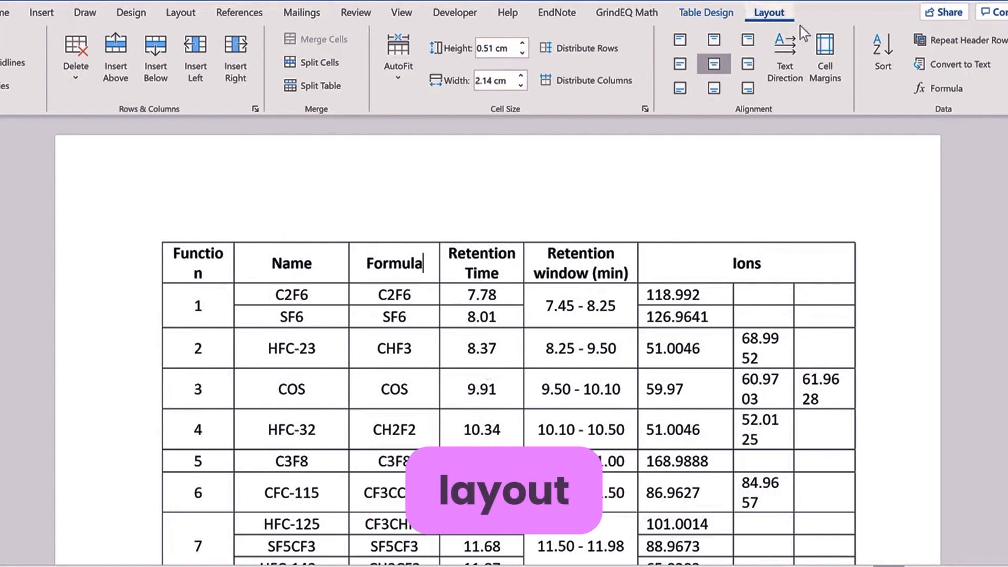
Step: Set the table's default left and right cell margins to 0.05 cm
{"action": "left_click", "coordinate": [837, 86]}
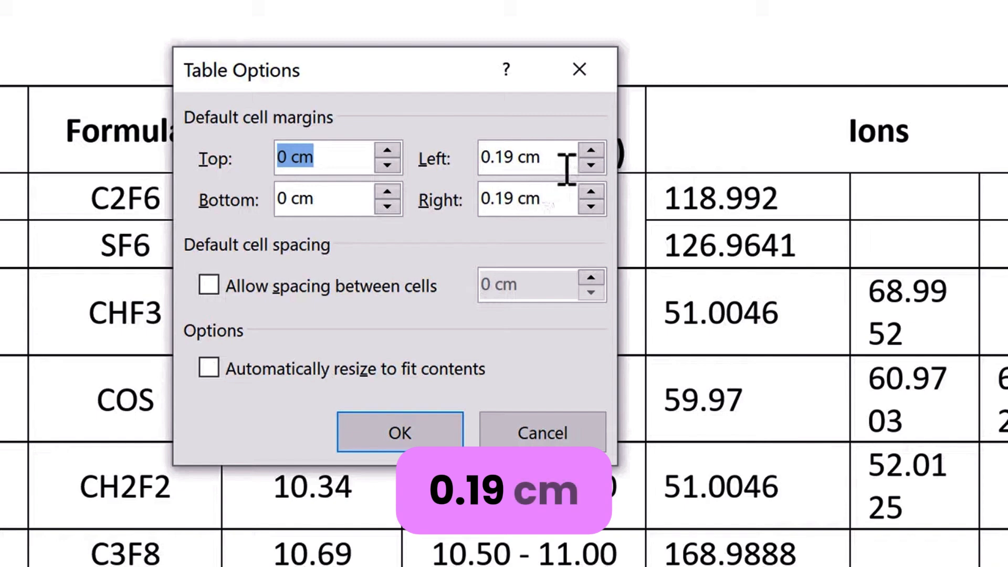
{"action": "left_click", "coordinate": [591, 165]}
{"action": "left_click", "coordinate": [591, 165]}
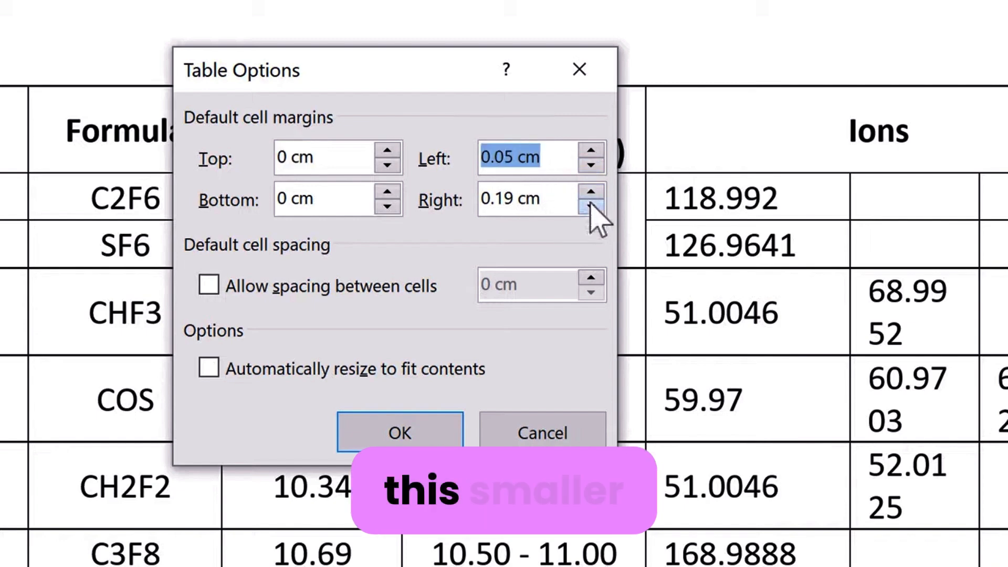
{"action": "left_click", "coordinate": [591, 206]}
{"action": "left_click", "coordinate": [591, 206]}
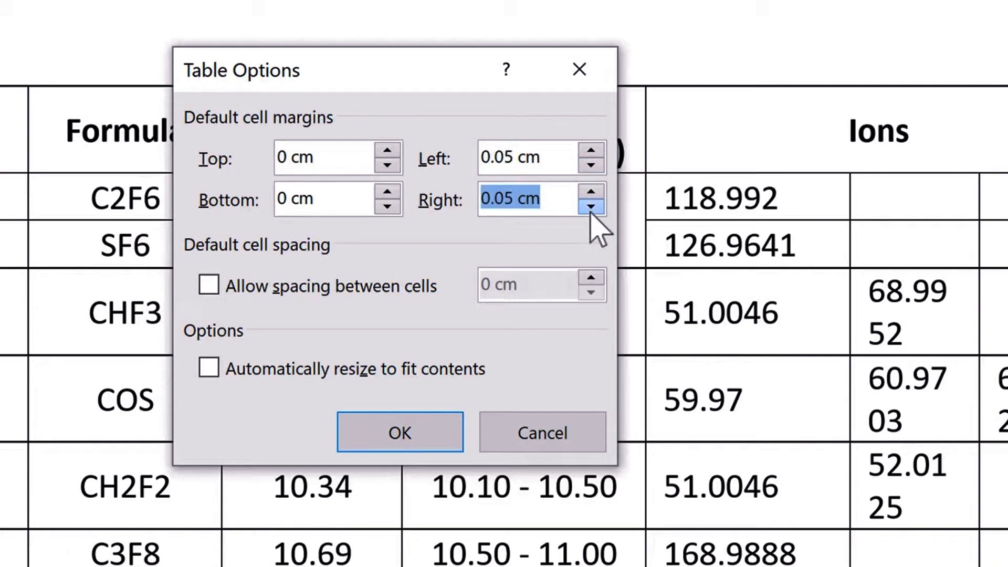
{"action": "left_click", "coordinate": [446, 429]}
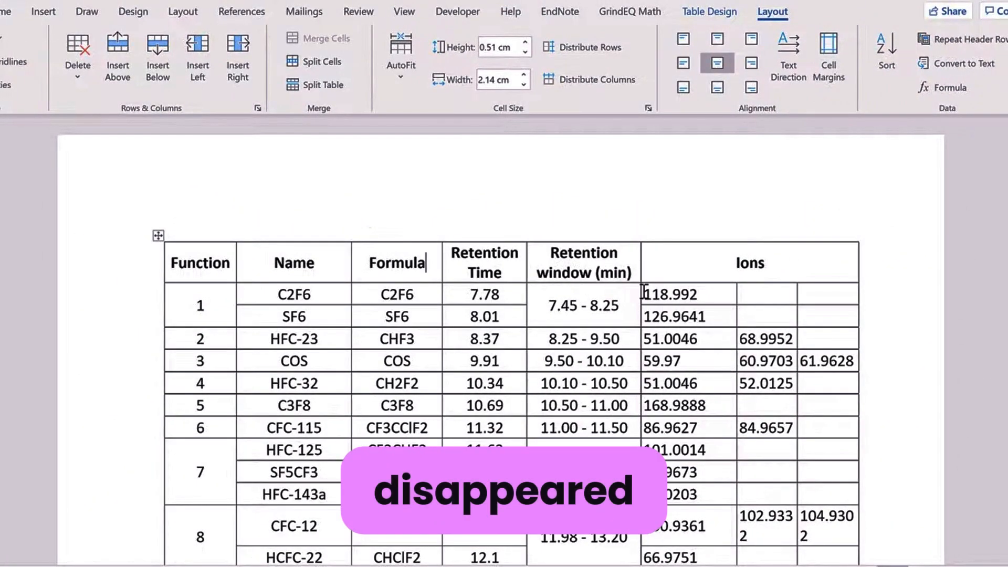
Step: Narrow the Retention window and Retention Time columns by two width steps each
{"action": "left_click", "coordinate": [618, 305]}
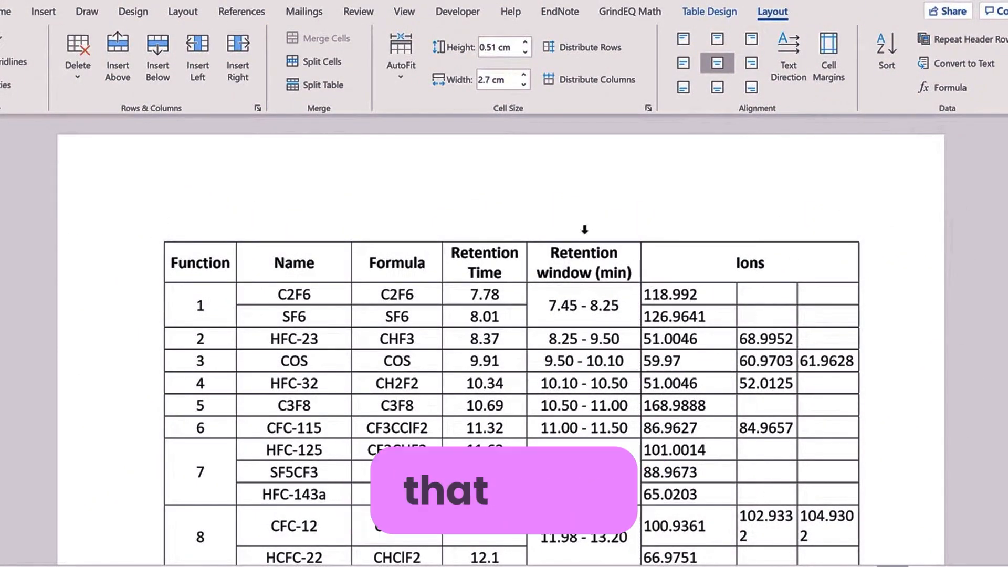
{"action": "left_click", "coordinate": [584, 228]}
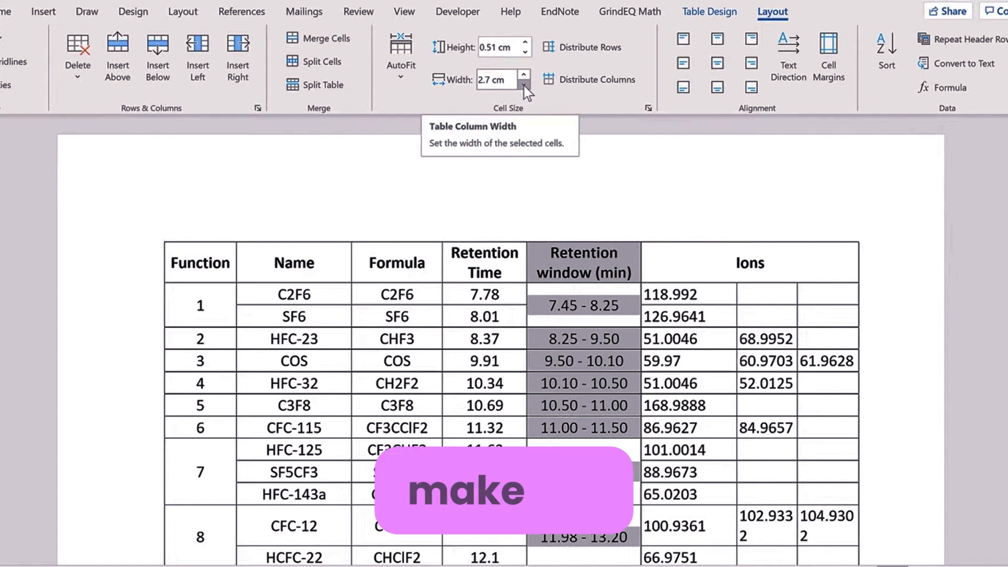
{"action": "left_click", "coordinate": [523, 85]}
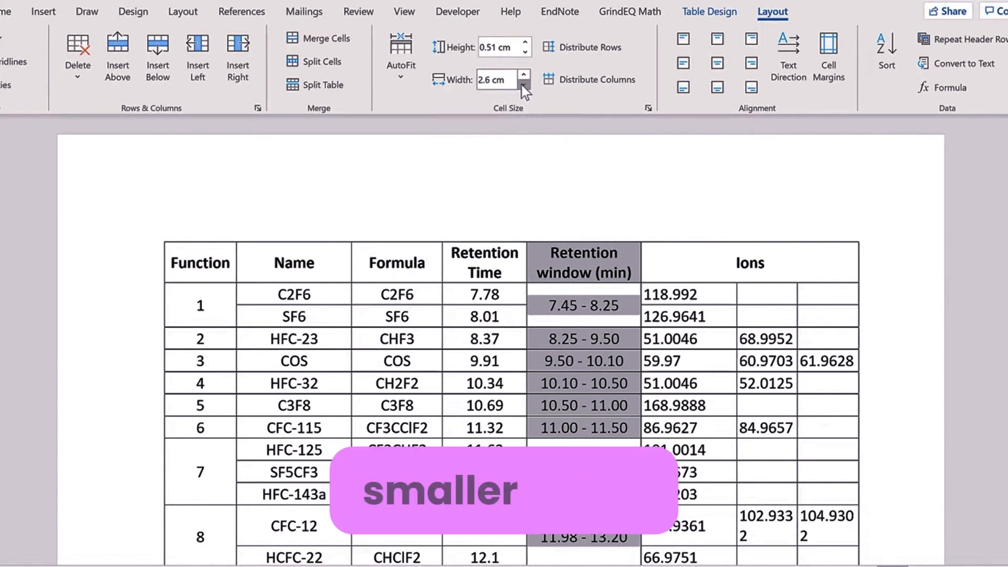
{"action": "left_click", "coordinate": [523, 84]}
{"action": "left_click", "coordinate": [479, 232]}
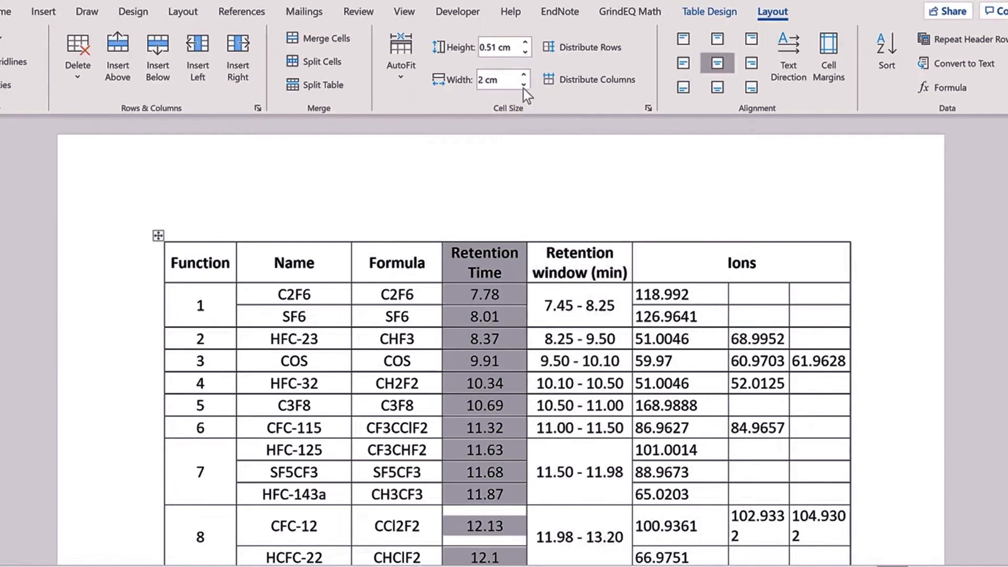
{"action": "left_click", "coordinate": [524, 85]}
{"action": "left_click", "coordinate": [524, 85]}
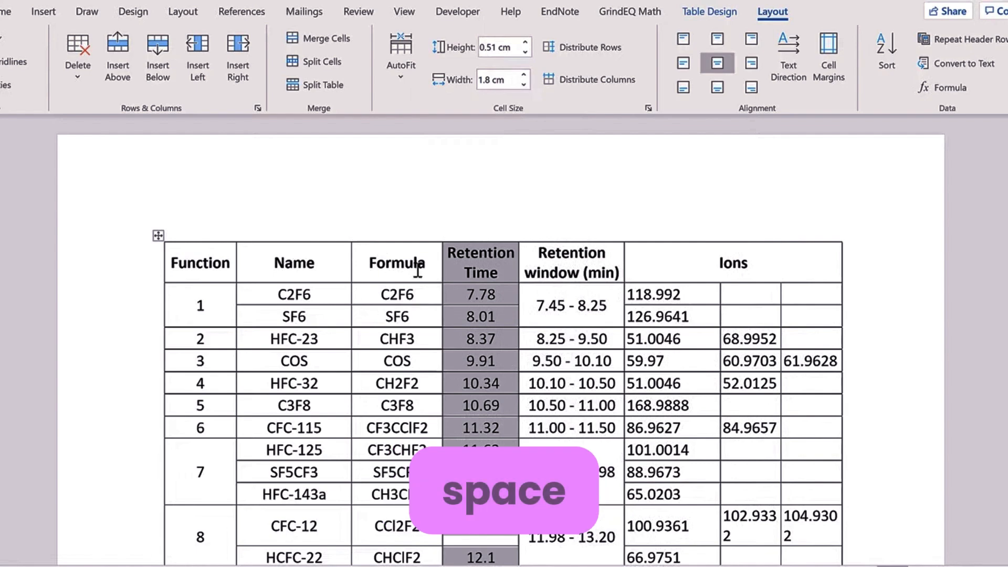
Step: Widen the Formula column to 2.6 cm so CF3CH2CF2CH3 fits on one line
{"action": "left_click", "coordinate": [439, 261]}
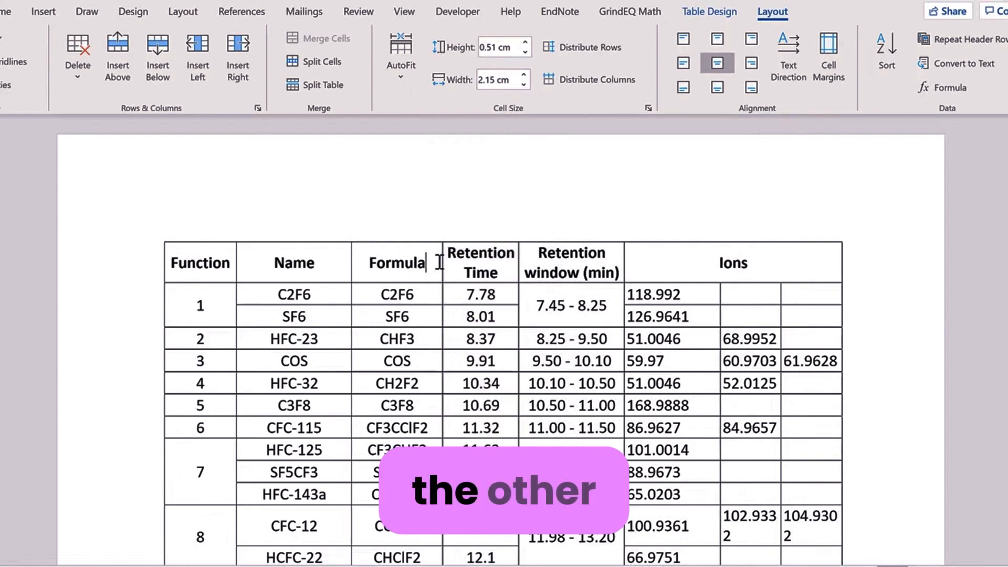
{"action": "left_click", "coordinate": [409, 229]}
{"action": "scroll", "coordinate": [403, 305], "scroll_direction": "down", "scroll_amount": 3}
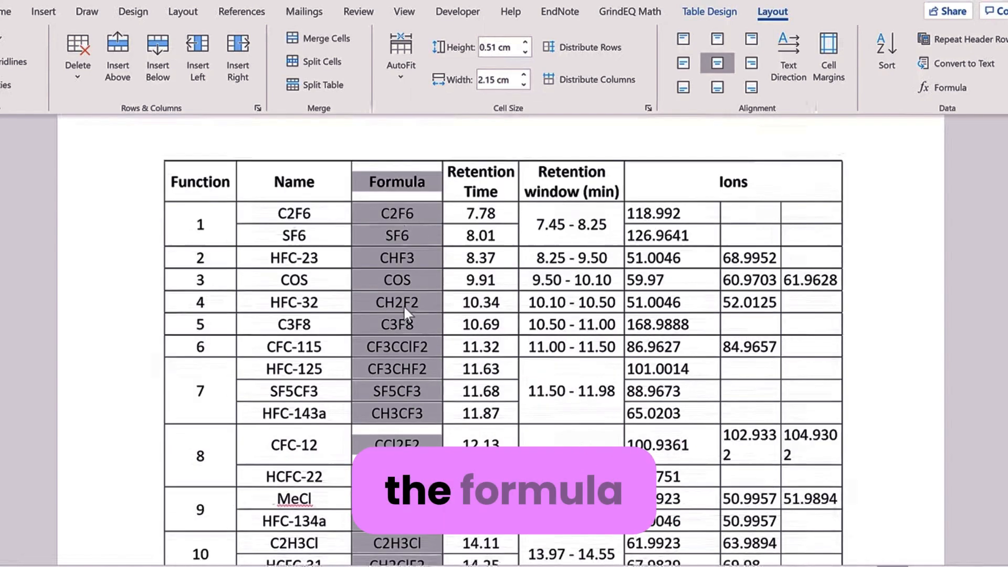
{"action": "scroll", "coordinate": [403, 304], "scroll_direction": "down", "scroll_amount": 5}
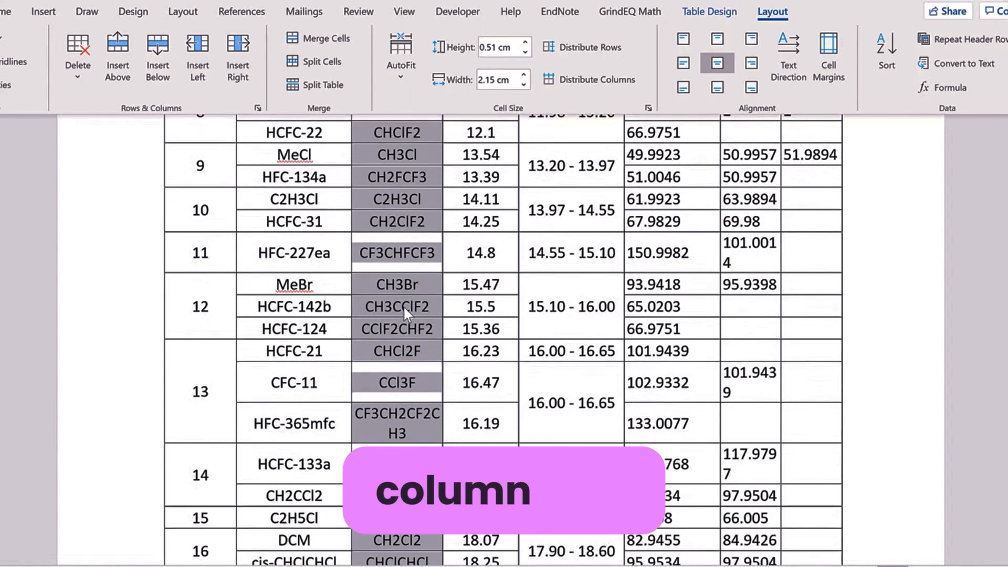
{"action": "scroll", "coordinate": [397, 376], "scroll_direction": "down", "scroll_amount": 1}
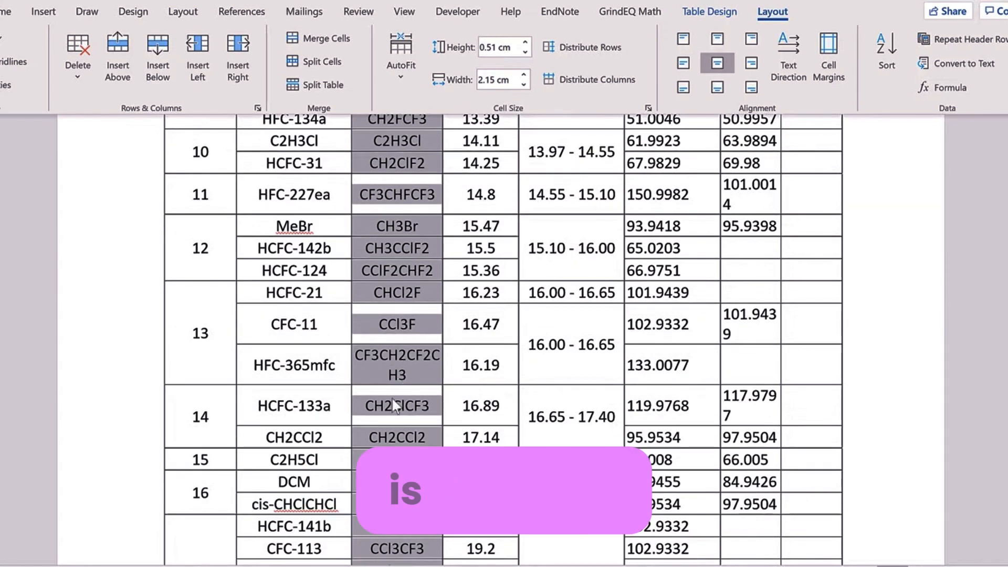
{"action": "left_click", "coordinate": [524, 76]}
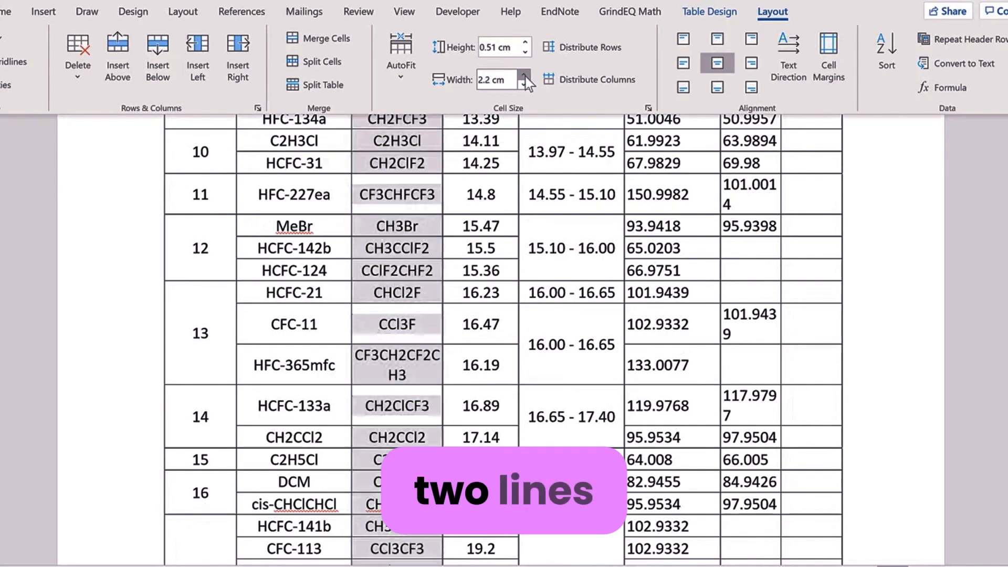
{"action": "left_click", "coordinate": [524, 76]}
{"action": "left_click", "coordinate": [524, 75]}
{"action": "left_click", "coordinate": [524, 75]}
{"action": "left_click", "coordinate": [524, 76]}
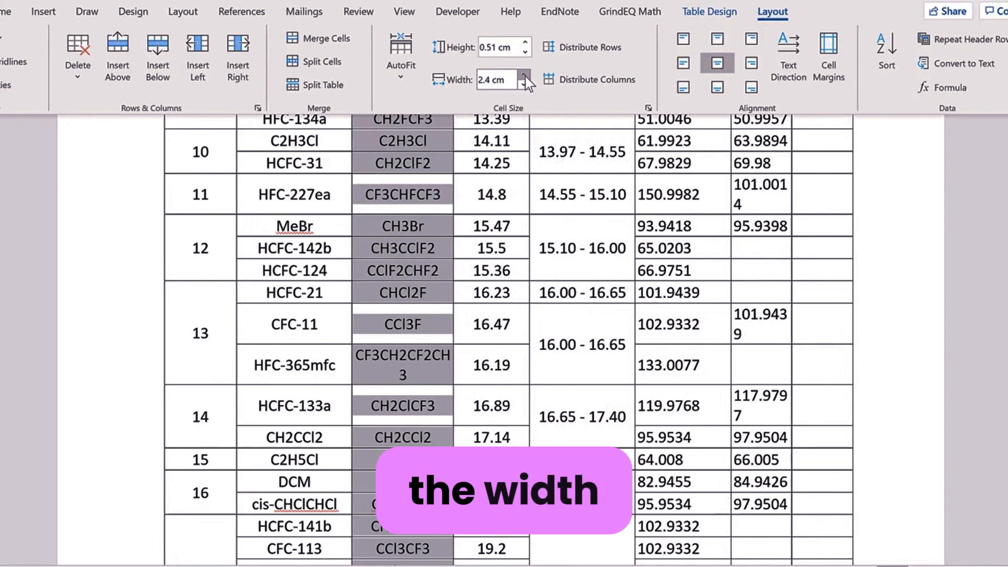
{"action": "left_click", "coordinate": [524, 76]}
{"action": "left_click", "coordinate": [524, 75]}
{"action": "left_click", "coordinate": [524, 76]}
{"action": "left_click", "coordinate": [524, 75]}
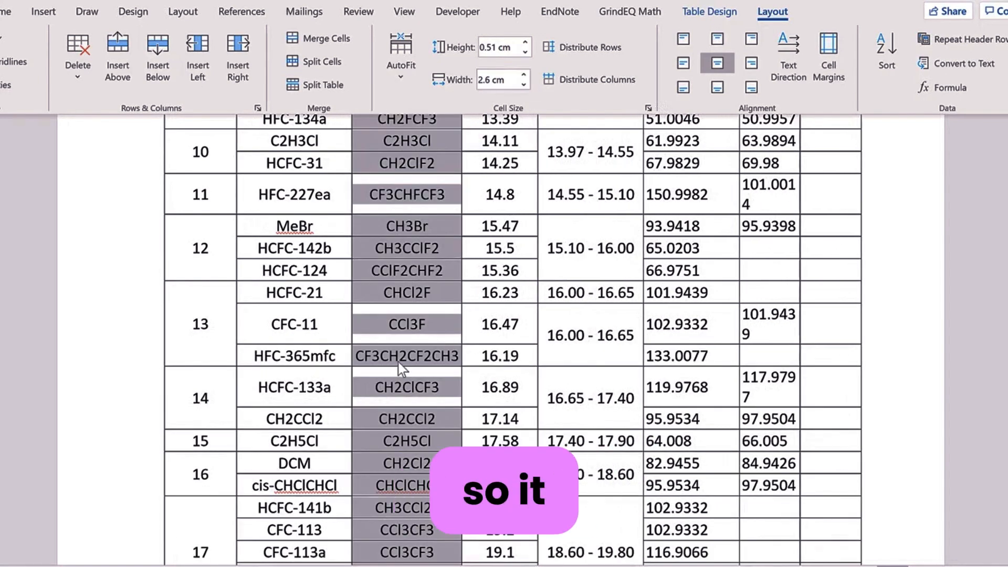
{"action": "scroll", "coordinate": [401, 365], "scroll_direction": "up", "scroll_amount": 10}
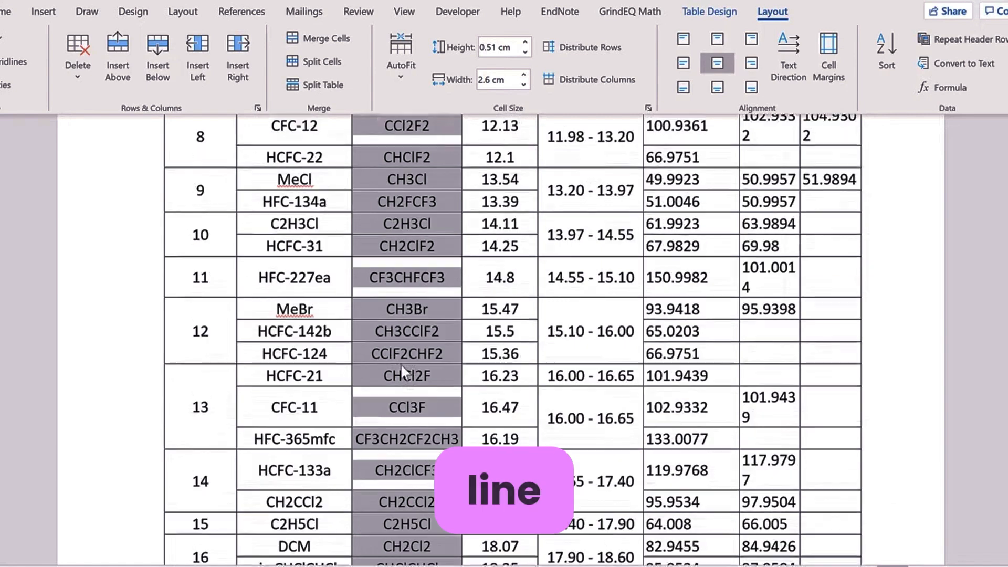
{"action": "left_click", "coordinate": [443, 265]}
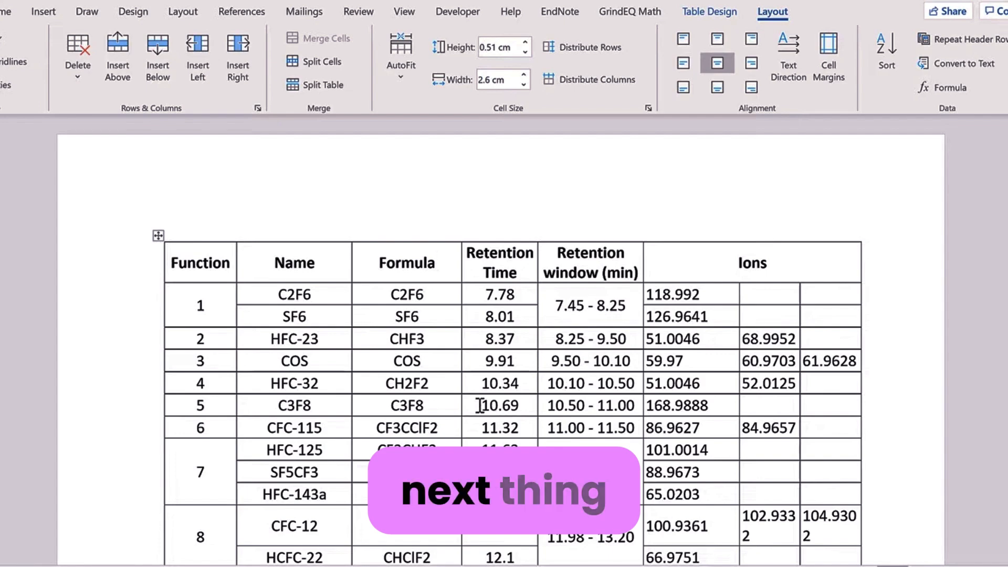
Step: Set the whole table's character scale to 90% in the Font dialog's Advanced settings
{"action": "left_click", "coordinate": [158, 235]}
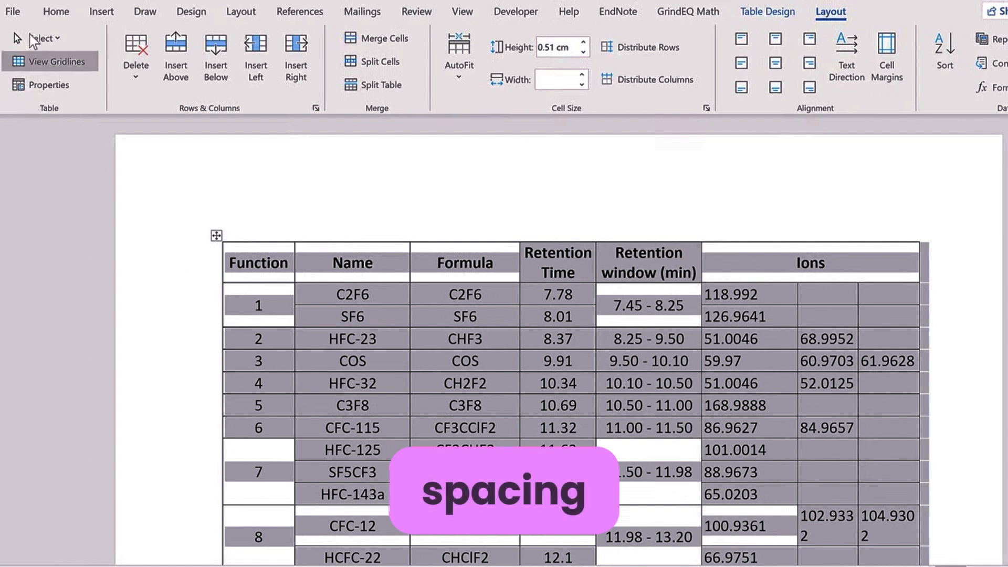
{"action": "left_click", "coordinate": [52, 16]}
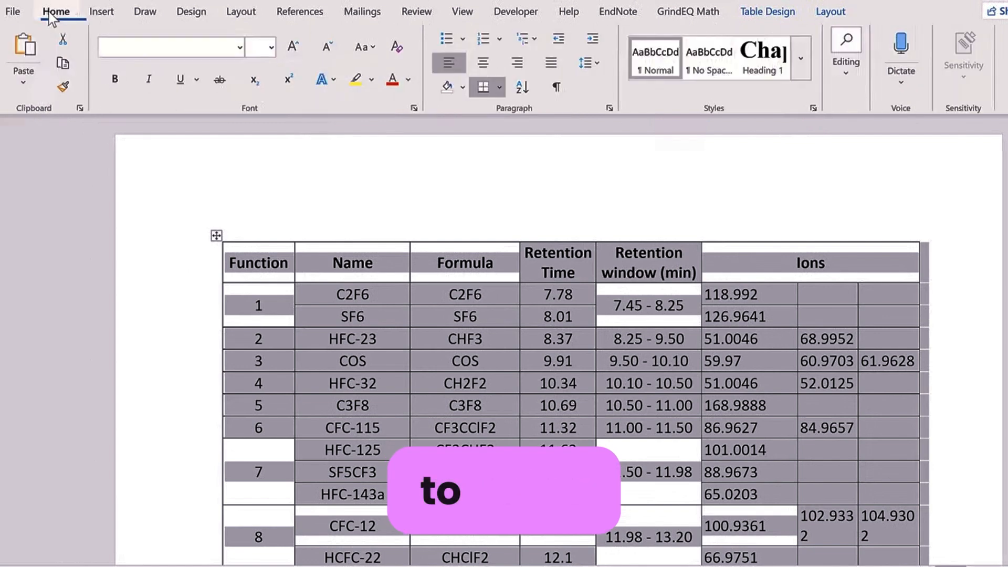
{"action": "left_click", "coordinate": [414, 109]}
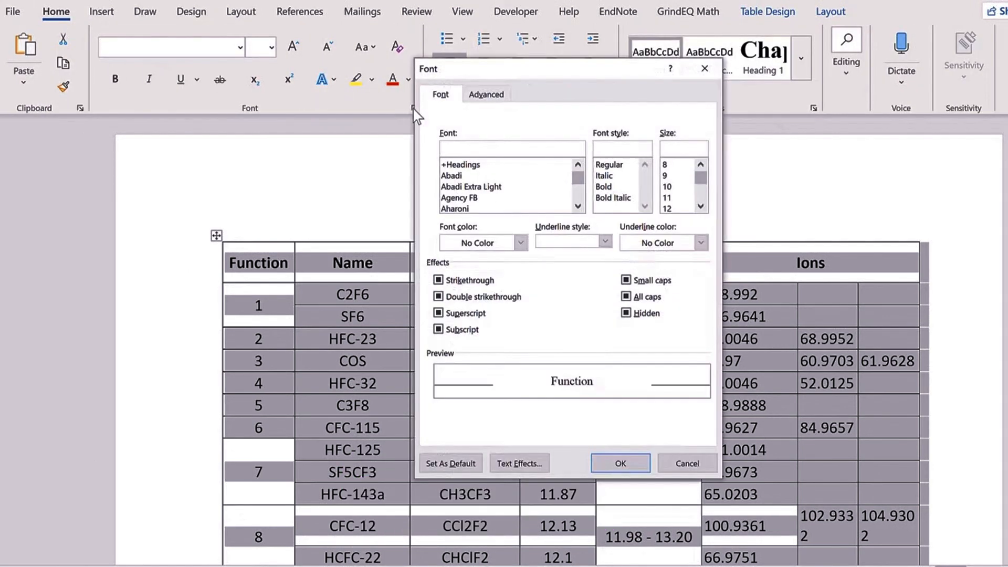
{"action": "left_click", "coordinate": [471, 94]}
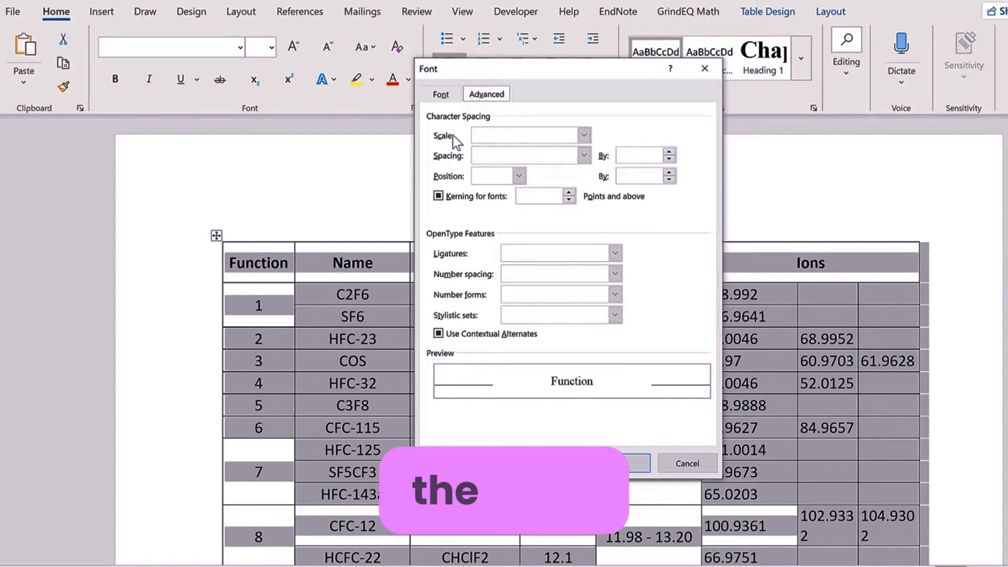
{"action": "left_click", "coordinate": [583, 135]}
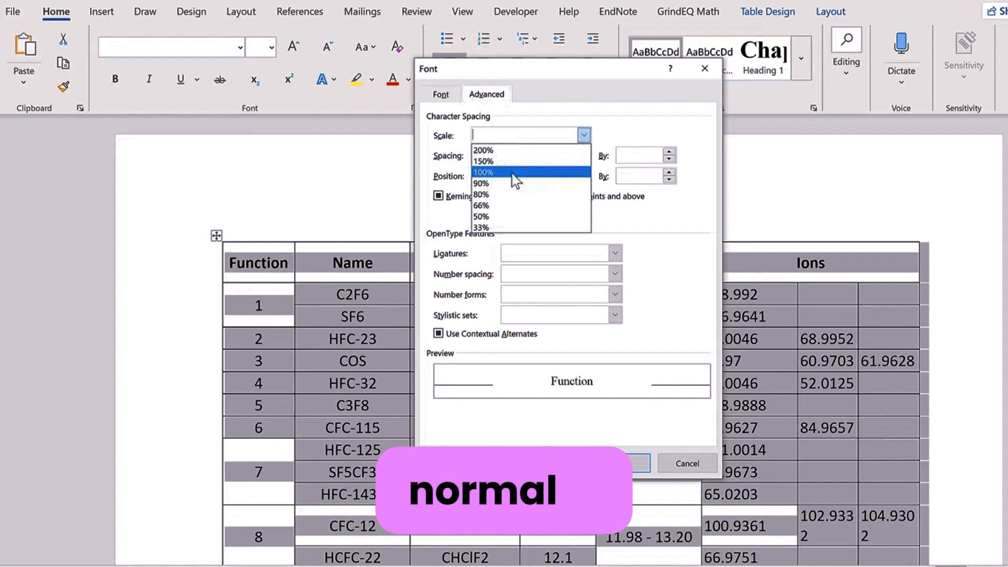
{"action": "left_click", "coordinate": [512, 173]}
{"action": "left_click", "coordinate": [584, 135]}
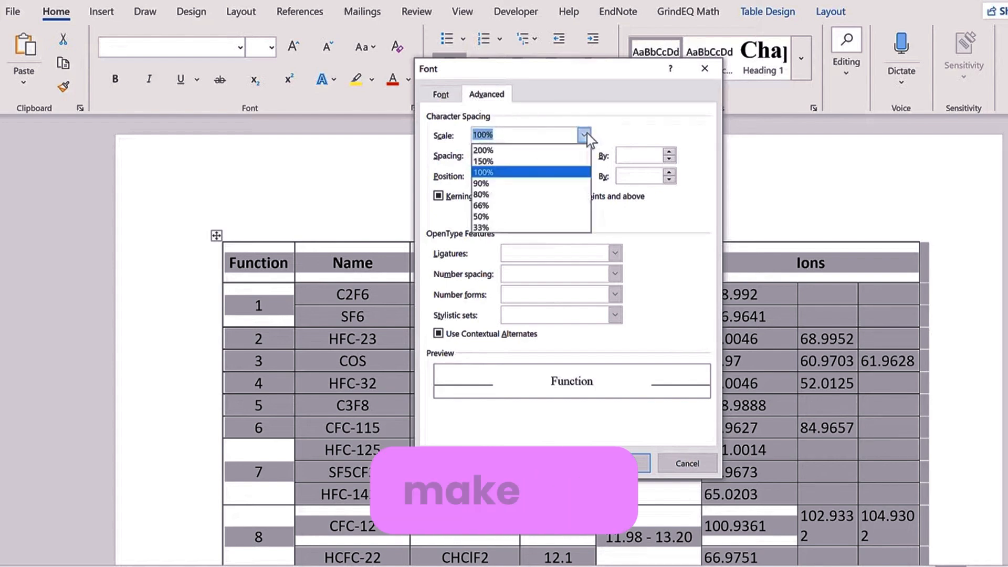
{"action": "left_click", "coordinate": [497, 186]}
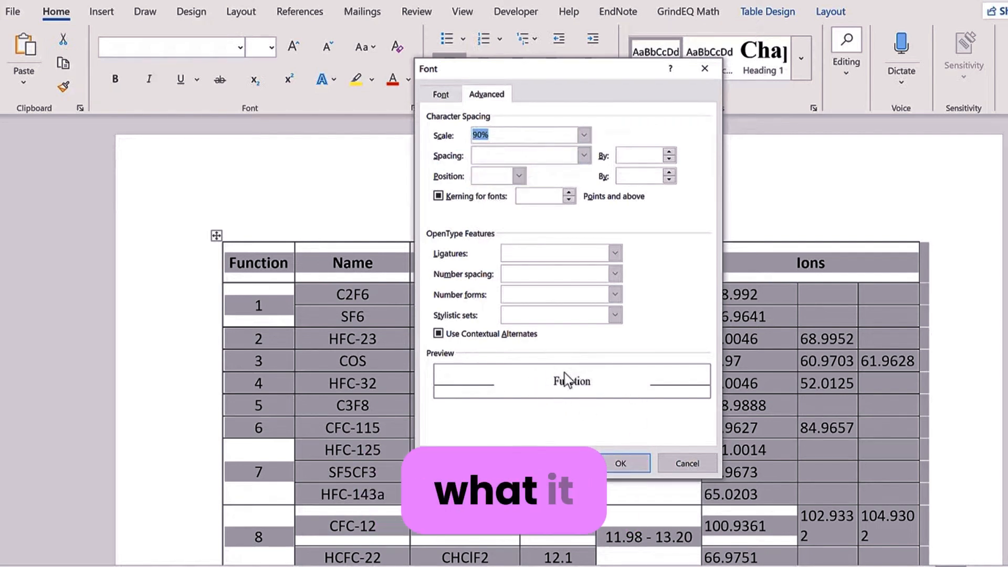
{"action": "left_click", "coordinate": [619, 462]}
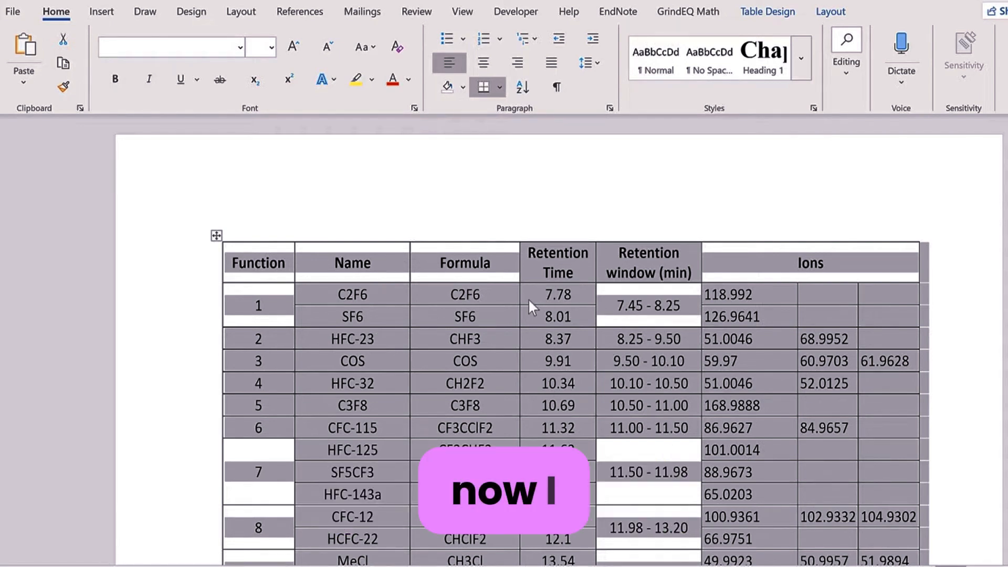
Step: Undo the 90% scaling and condense the table's character spacing by 1 pt
{"action": "key", "text": "ctrl+z"}
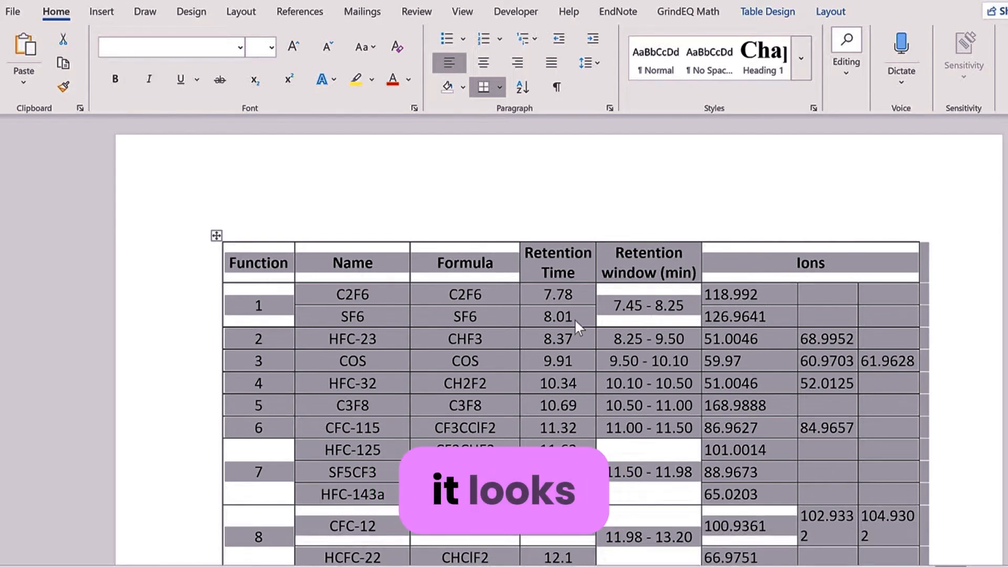
{"action": "left_click", "coordinate": [414, 108]}
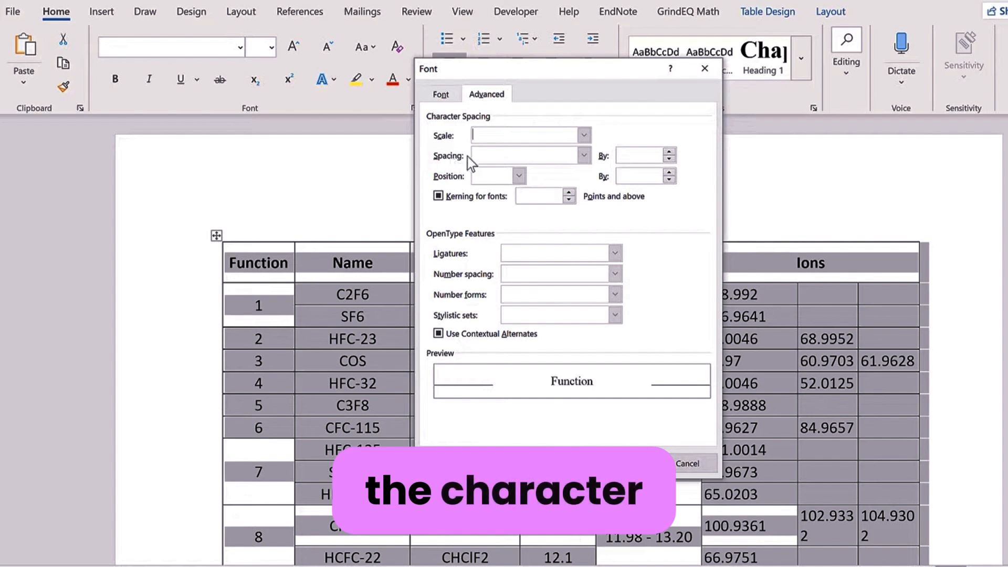
{"action": "left_click", "coordinate": [584, 155]}
{"action": "left_click", "coordinate": [547, 192]}
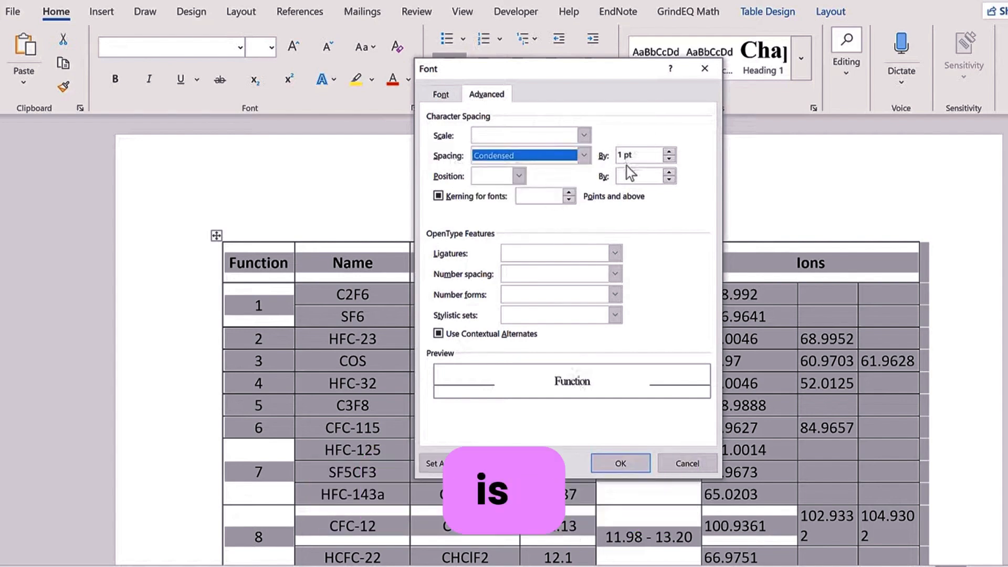
{"action": "left_click", "coordinate": [622, 457]}
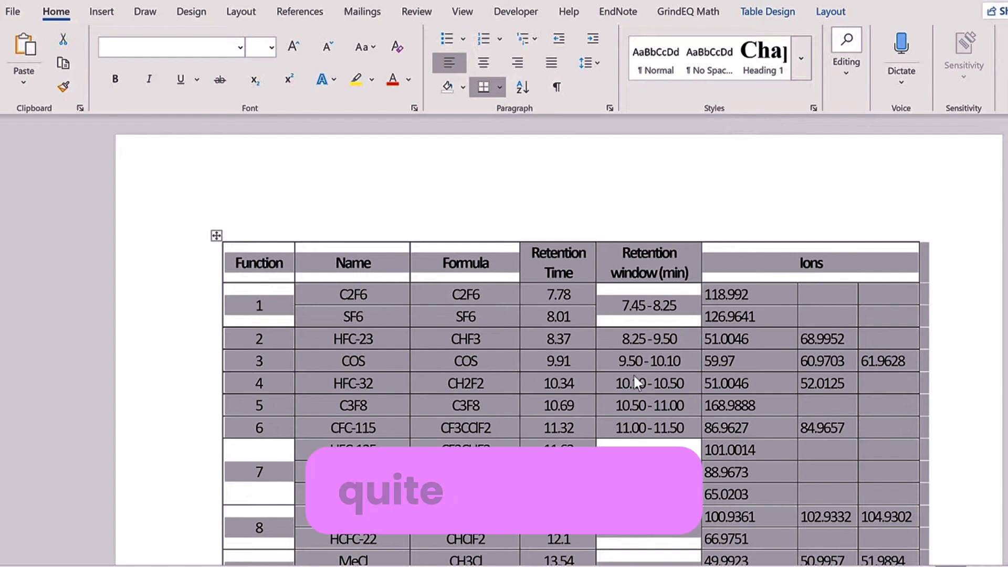
Step: Reduce the condensed character spacing amount to 0.4 pt
{"action": "left_click", "coordinate": [414, 108]}
{"action": "left_click", "coordinate": [584, 153]}
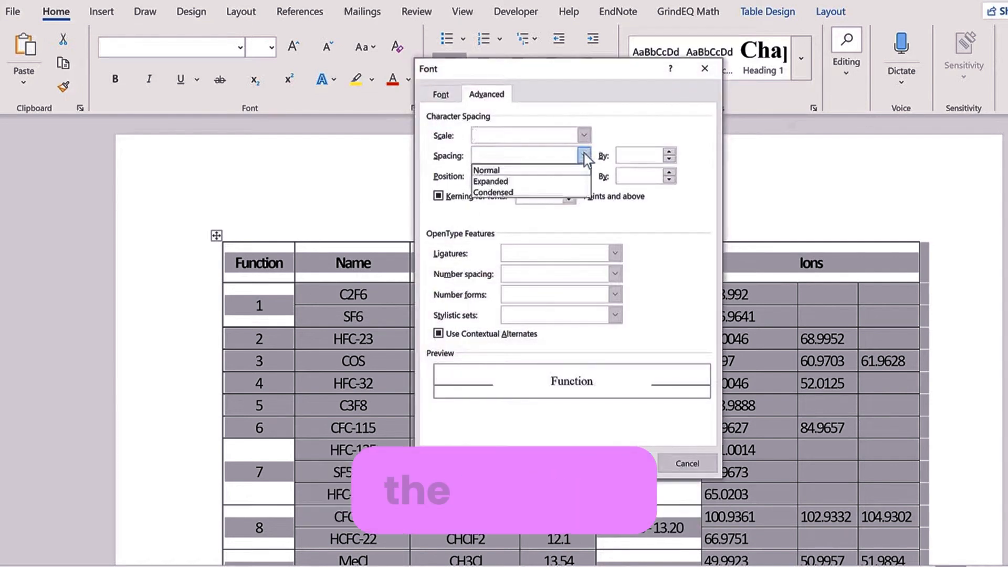
{"action": "left_click", "coordinate": [516, 191]}
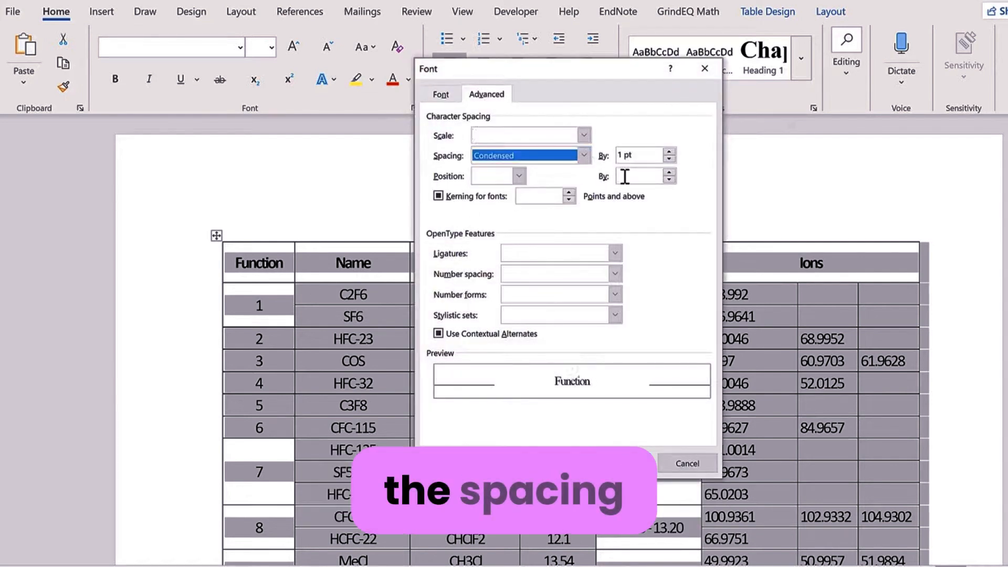
{"action": "left_click", "coordinate": [672, 155]}
{"action": "left_click", "coordinate": [672, 153]}
{"action": "left_click", "coordinate": [672, 152]}
{"action": "left_click", "coordinate": [672, 152]}
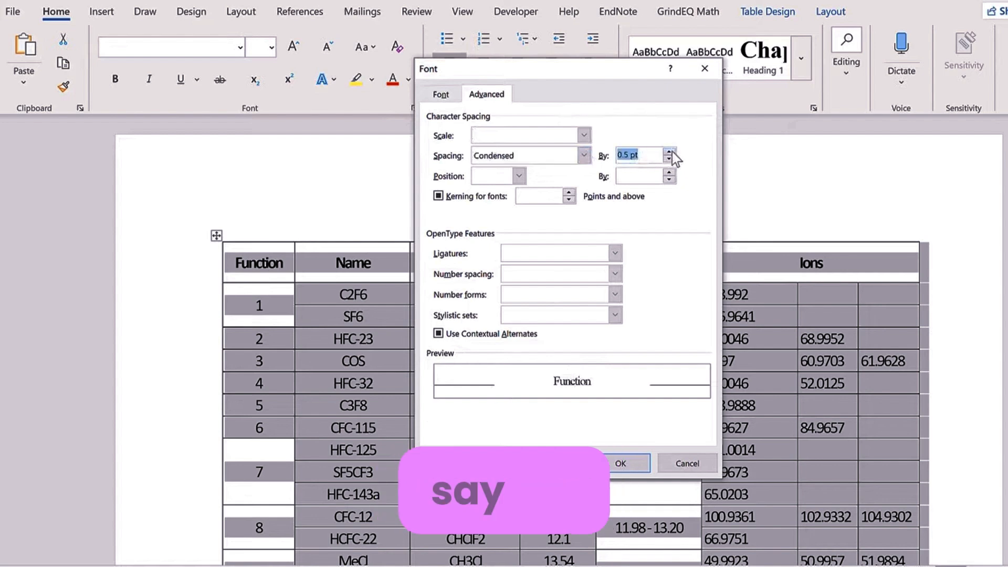
{"action": "left_click", "coordinate": [672, 152]}
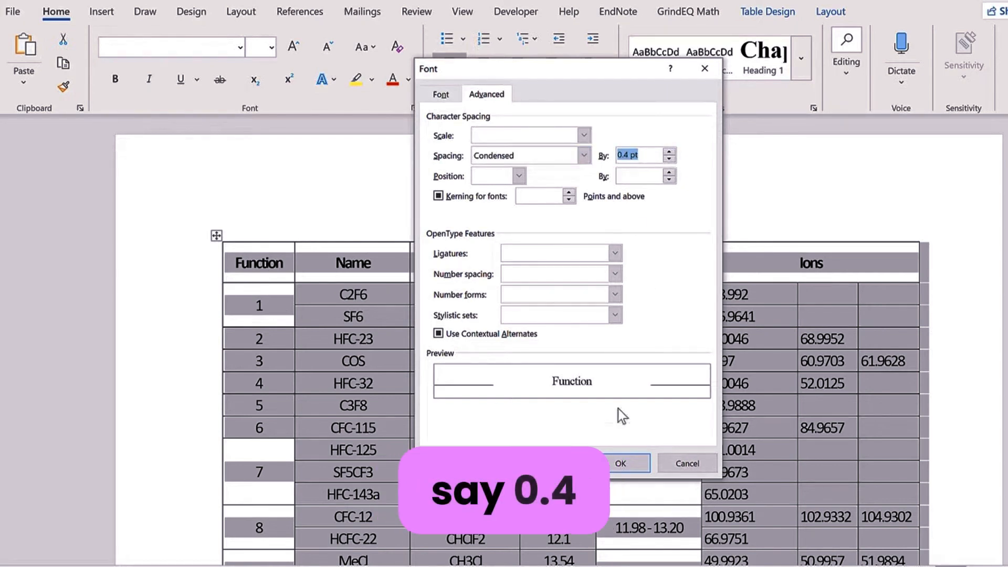
{"action": "key", "text": "Return"}
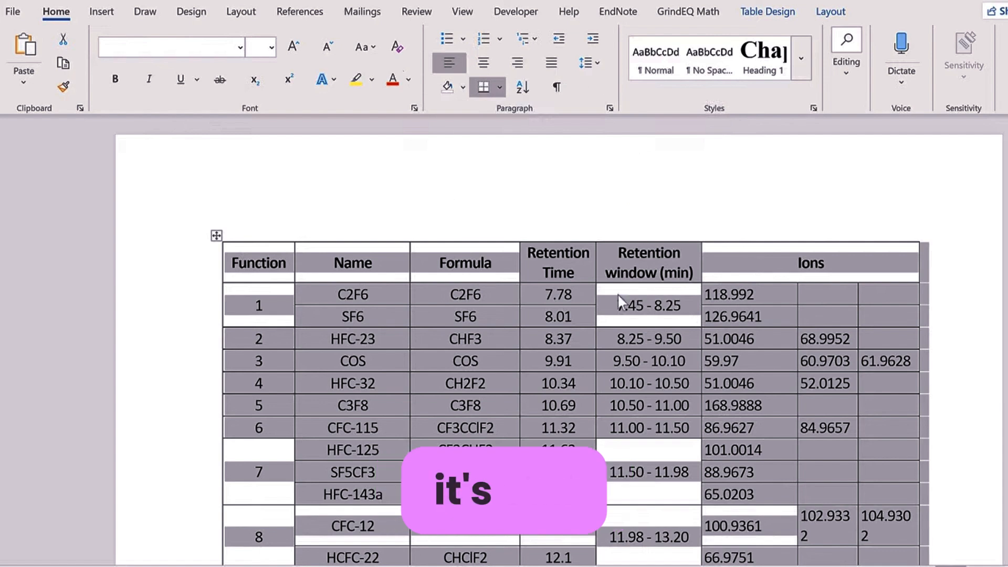
Step: Narrow the Retention window column to 2.3 cm and the Retention Time column slightly
{"action": "left_click", "coordinate": [622, 272]}
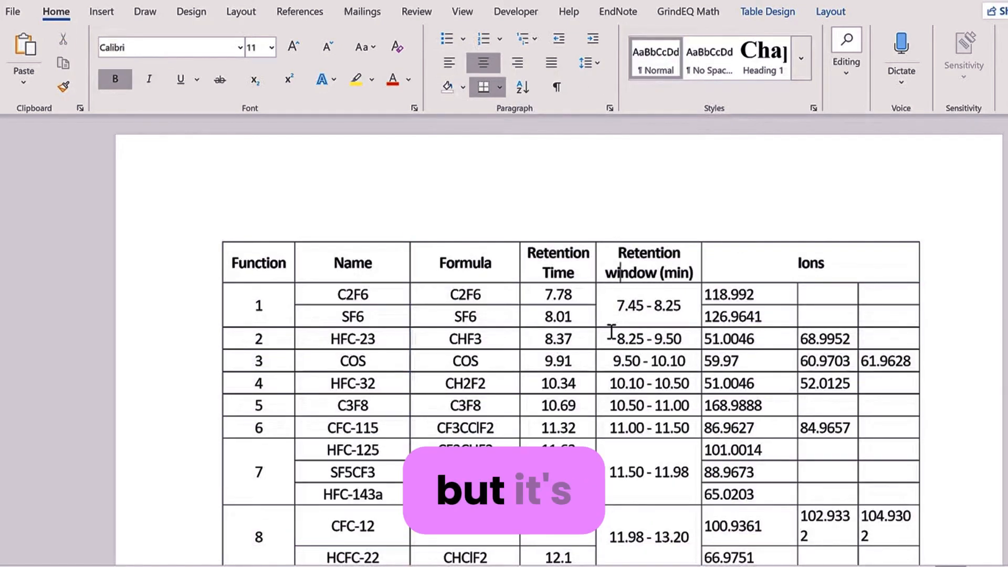
{"action": "left_click", "coordinate": [638, 228]}
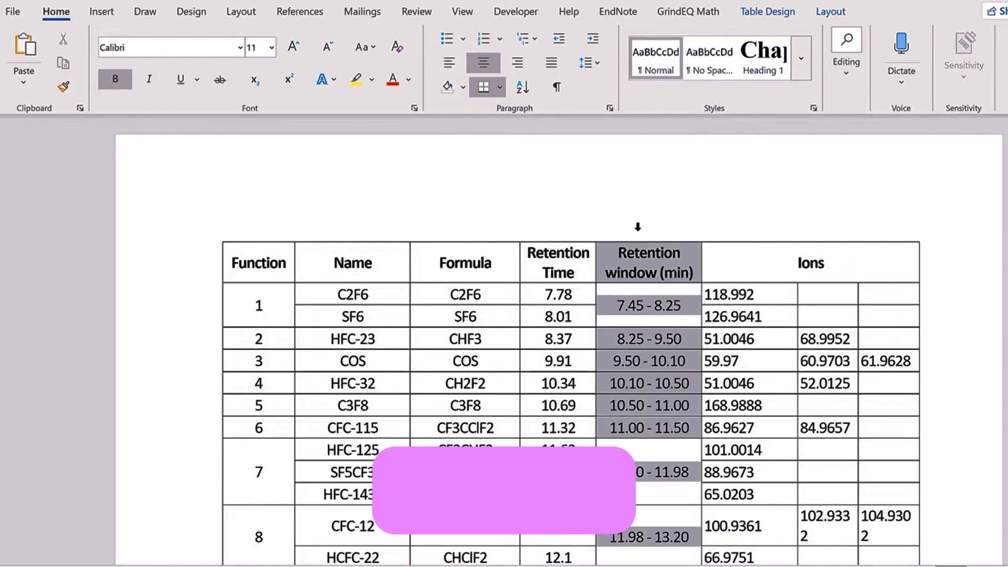
{"action": "left_click", "coordinate": [831, 12]}
{"action": "left_click", "coordinate": [582, 85]}
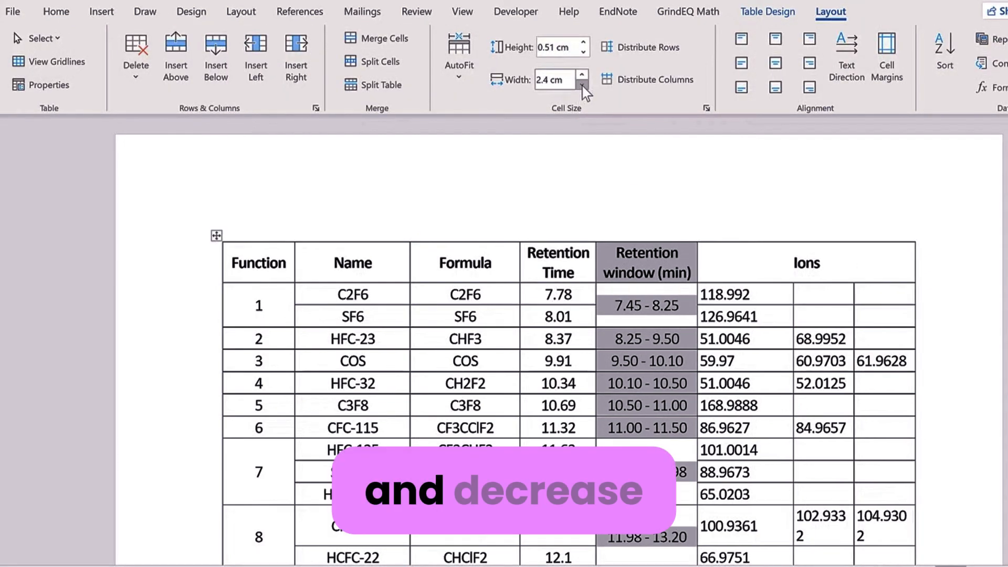
{"action": "left_click", "coordinate": [582, 86]}
{"action": "left_click", "coordinate": [568, 145]}
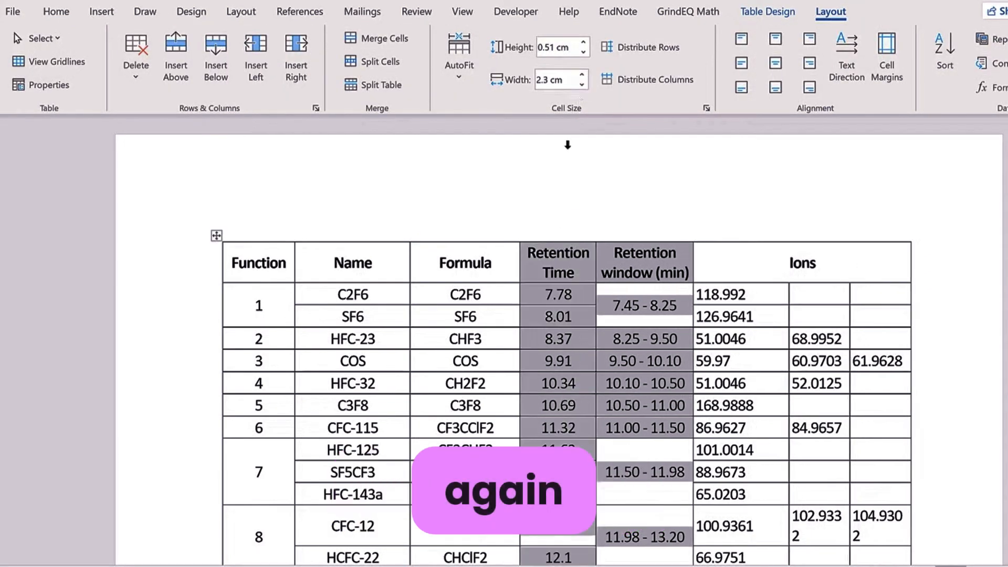
{"action": "left_click", "coordinate": [582, 83]}
{"action": "left_click", "coordinate": [582, 84]}
Step: Narrow the Function column to 1.4 cm and the Formula column to 2.4 cm
{"action": "left_click", "coordinate": [264, 231]}
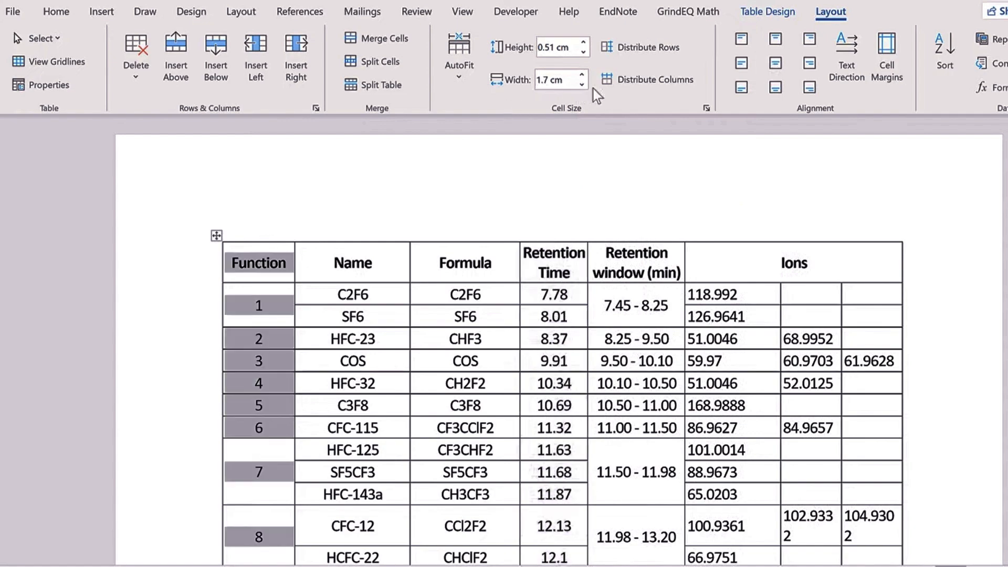
{"action": "left_click", "coordinate": [583, 86]}
{"action": "left_click", "coordinate": [584, 86]}
{"action": "left_click", "coordinate": [584, 86]}
{"action": "left_click", "coordinate": [456, 239]}
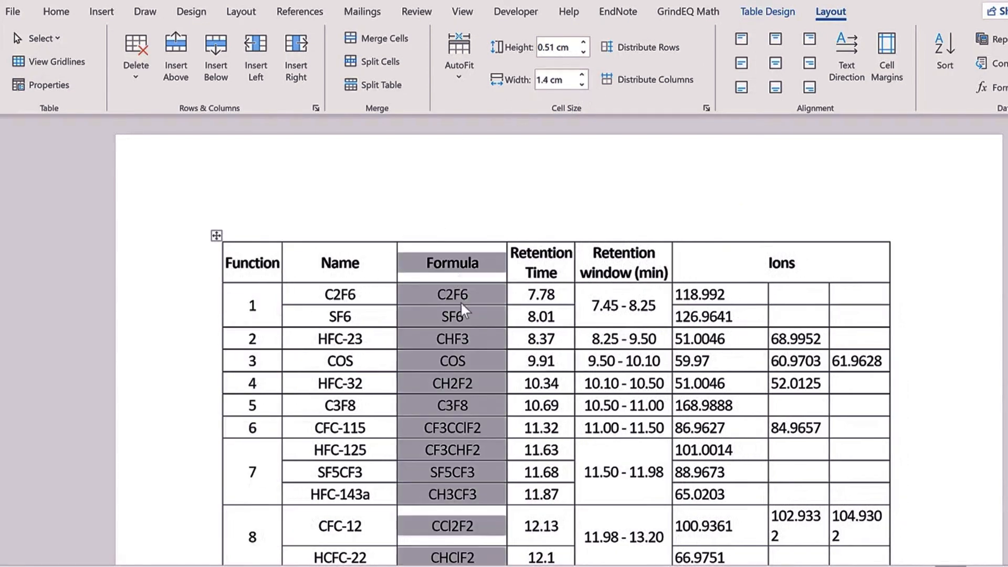
{"action": "scroll", "coordinate": [461, 303], "scroll_direction": "down", "scroll_amount": 8}
{"action": "left_click", "coordinate": [581, 85]}
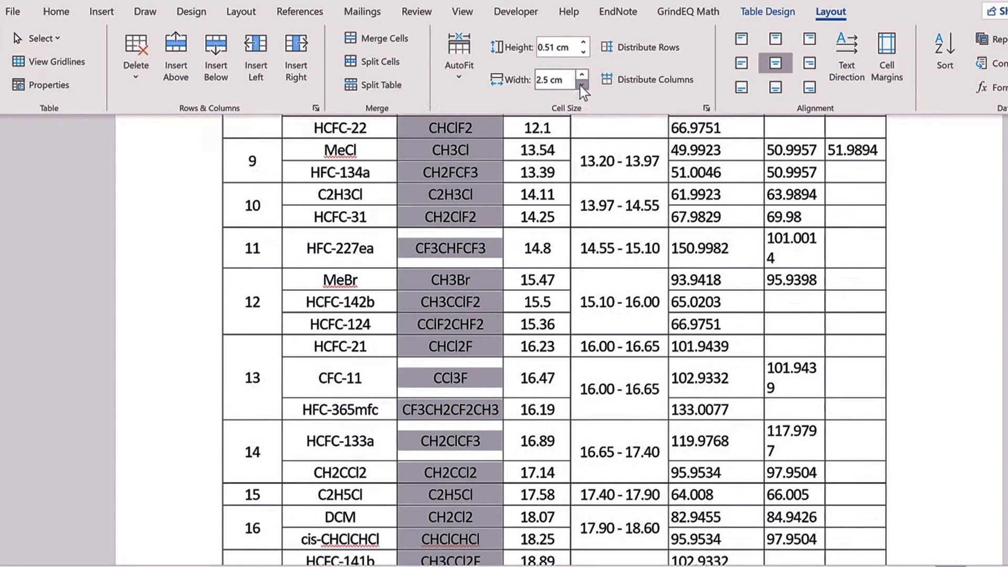
{"action": "left_click", "coordinate": [581, 85]}
{"action": "scroll", "coordinate": [432, 253], "scroll_direction": "up", "scroll_amount": 8}
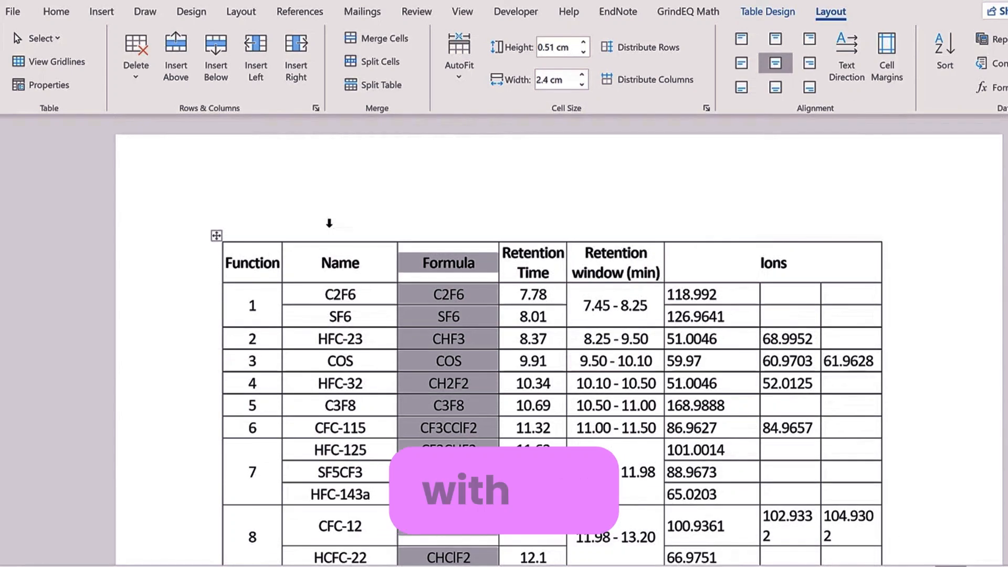
Step: Widen the Name column until Tetrachloromethane fits on one line
{"action": "left_click", "coordinate": [330, 223]}
{"action": "scroll", "coordinate": [338, 314], "scroll_direction": "down", "scroll_amount": 2}
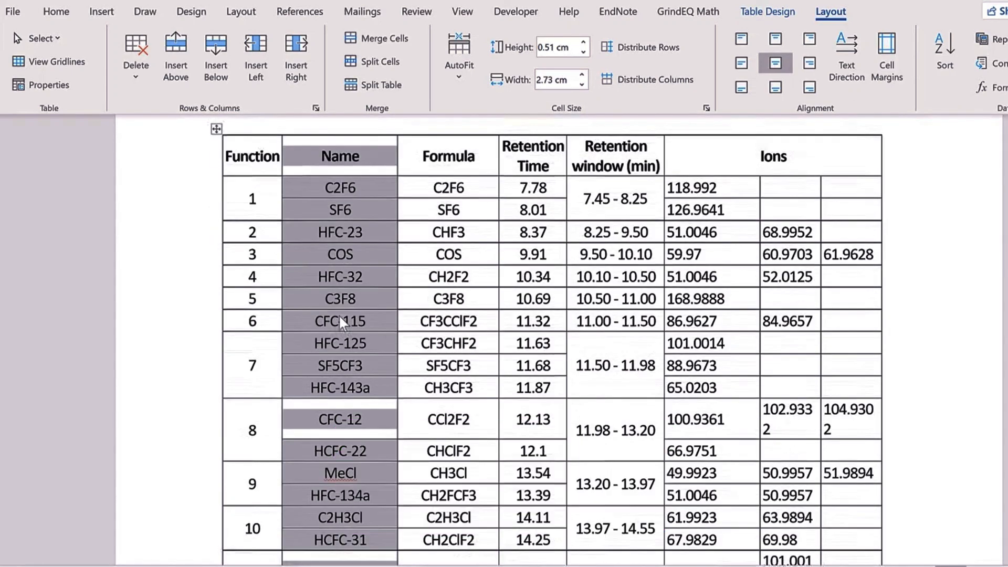
{"action": "scroll", "coordinate": [339, 314], "scroll_direction": "down", "scroll_amount": 8}
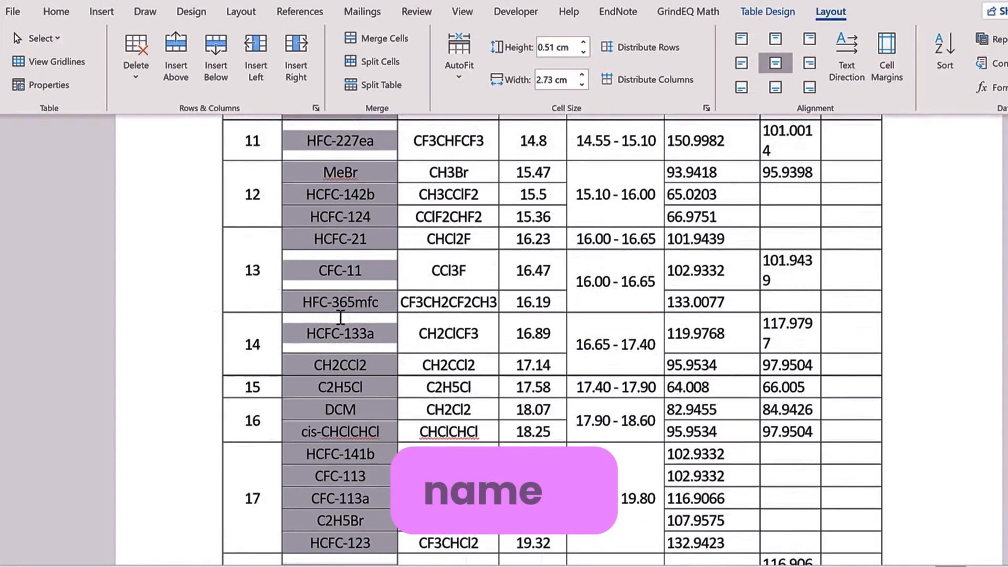
{"action": "scroll", "coordinate": [340, 317], "scroll_direction": "down", "scroll_amount": 5}
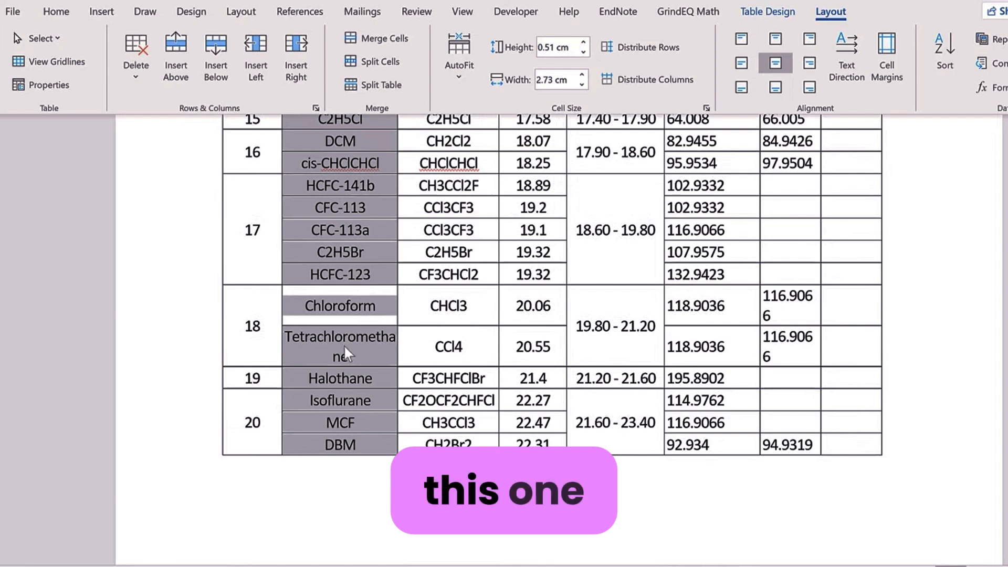
{"action": "left_click", "coordinate": [581, 75]}
{"action": "left_click", "coordinate": [582, 74]}
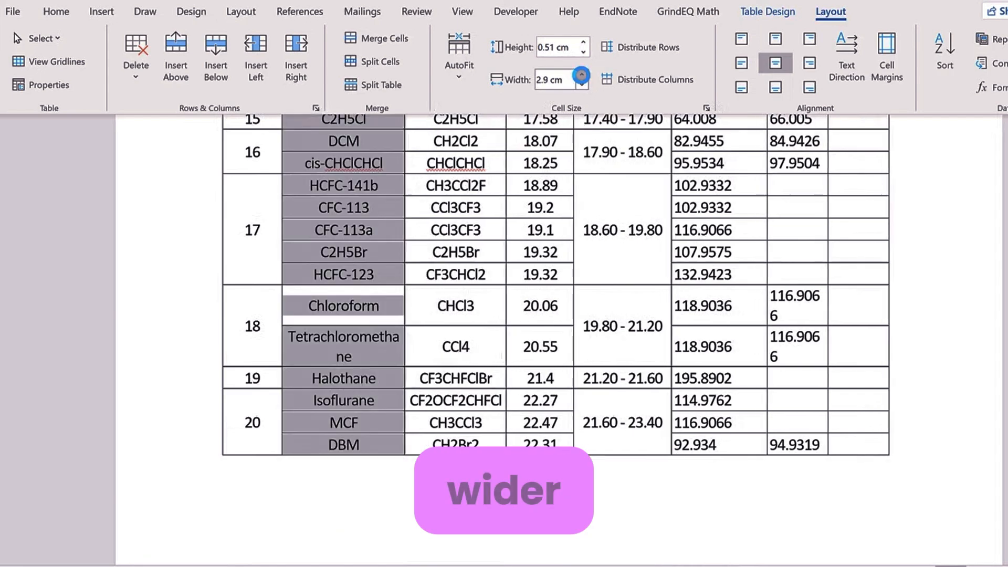
{"action": "left_click", "coordinate": [582, 75]}
{"action": "left_click", "coordinate": [582, 75]}
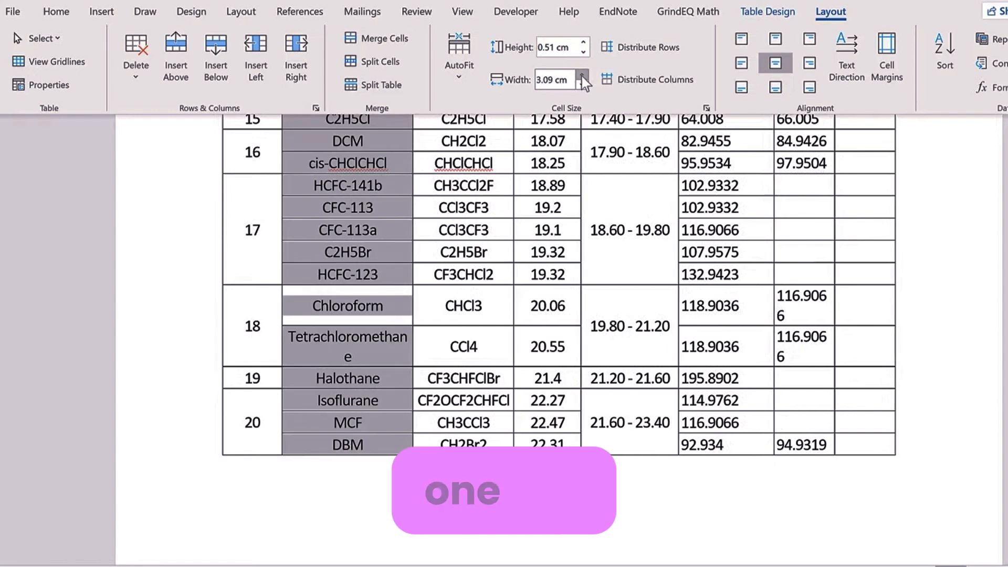
{"action": "left_click", "coordinate": [582, 75]}
{"action": "left_click", "coordinate": [496, 340]}
{"action": "scroll", "coordinate": [525, 302], "scroll_direction": "up", "scroll_amount": 8}
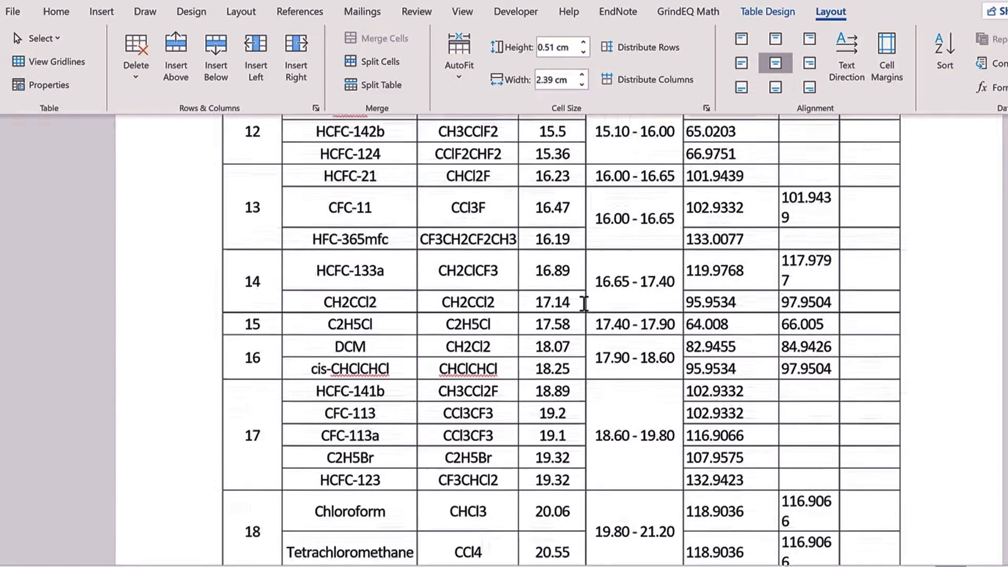
{"action": "scroll", "coordinate": [735, 300], "scroll_direction": "up", "scroll_amount": 4}
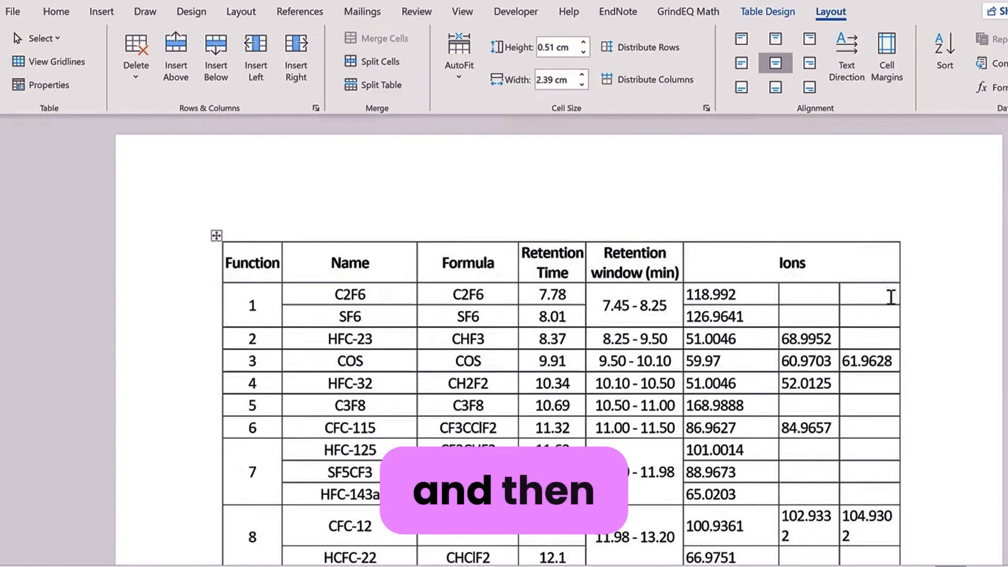
Step: Narrow the first Ions column to 1.6 cm
{"action": "left_click", "coordinate": [814, 262]}
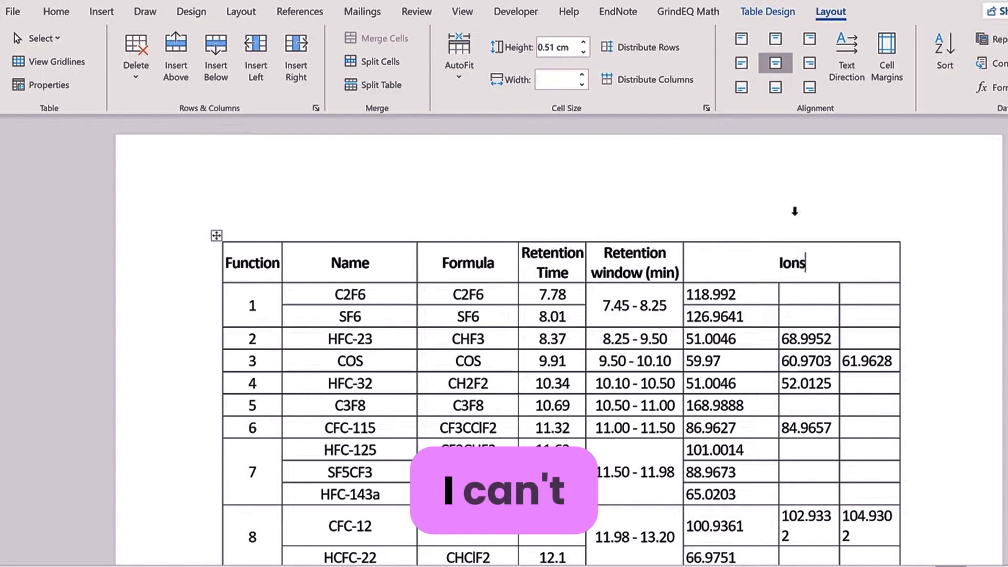
{"action": "left_click", "coordinate": [794, 211]}
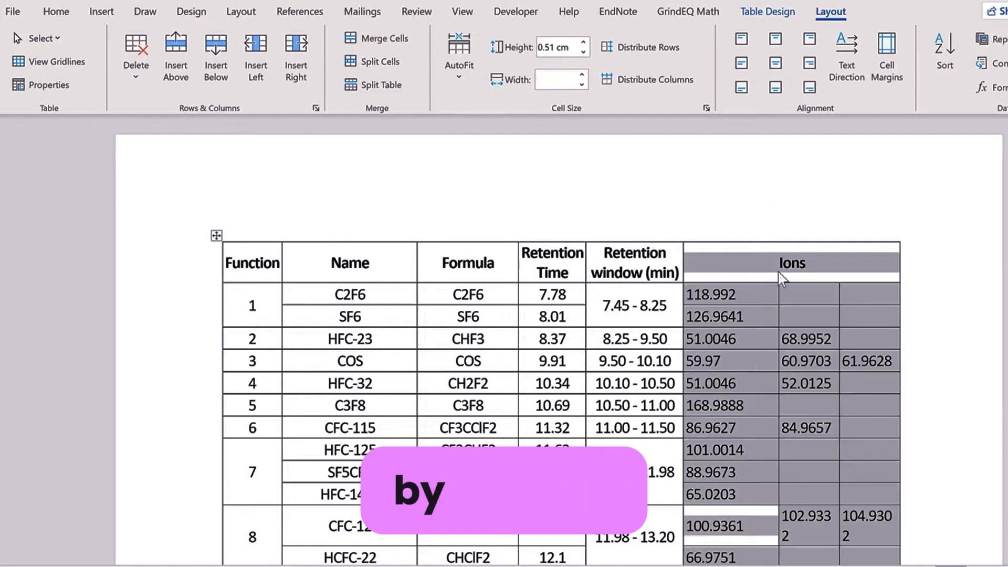
{"action": "left_click", "coordinate": [764, 292]}
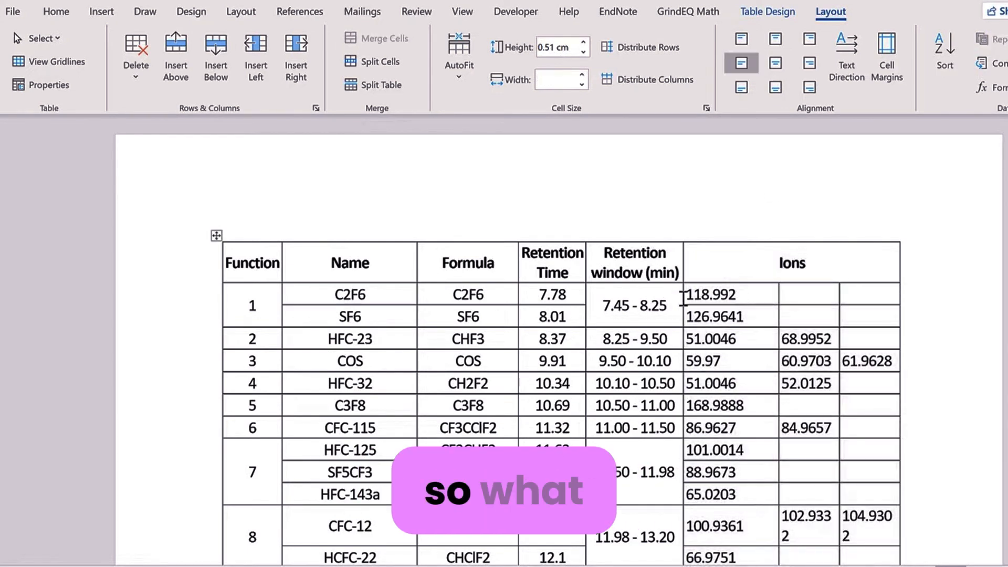
{"action": "left_click_drag", "start_coordinate": [731, 317], "coordinate": [742, 173]}
{"action": "left_click_drag", "start_coordinate": [725, 58], "coordinate": [735, 177]}
{"action": "scroll", "coordinate": [735, 177], "scroll_direction": "up", "scroll_amount": 10}
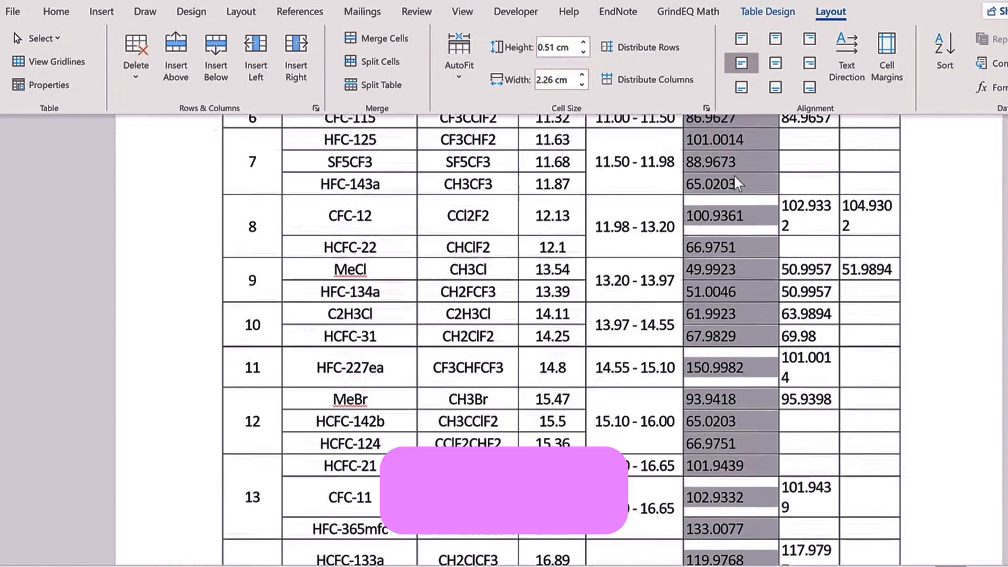
{"action": "left_click", "coordinate": [582, 85]}
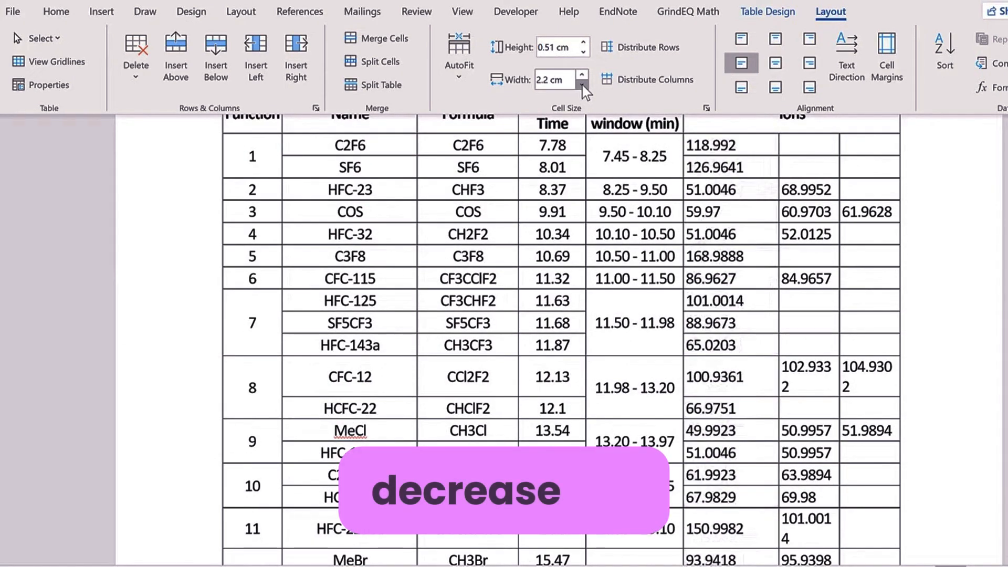
{"action": "left_click", "coordinate": [582, 85]}
{"action": "left_click", "coordinate": [582, 85]}
{"action": "left_click", "coordinate": [582, 85]}
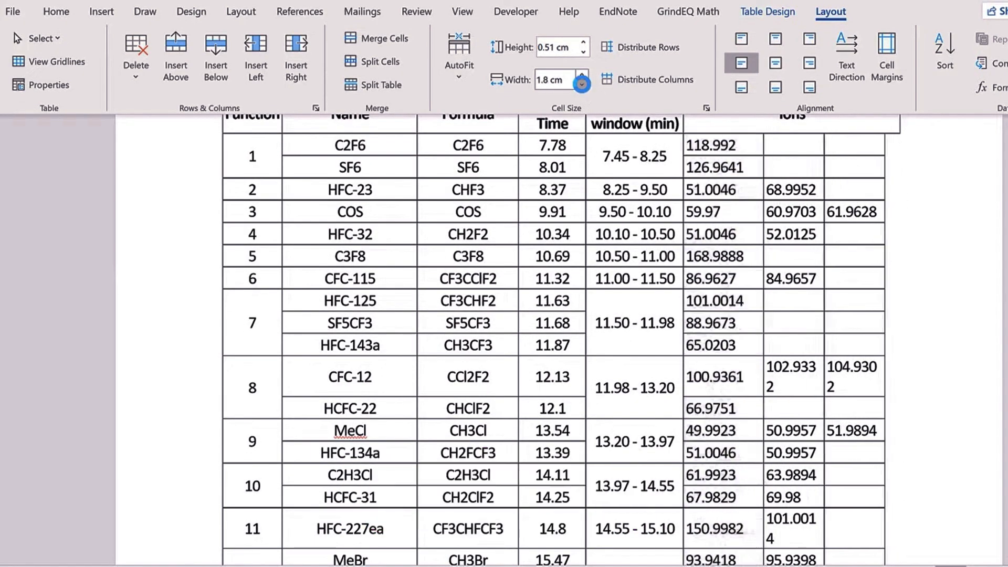
{"action": "left_click", "coordinate": [582, 85]}
{"action": "left_click", "coordinate": [582, 85]}
{"action": "left_click", "coordinate": [582, 85]}
{"action": "left_click", "coordinate": [582, 85]}
{"action": "scroll", "coordinate": [767, 226], "scroll_direction": "up", "scroll_amount": 3}
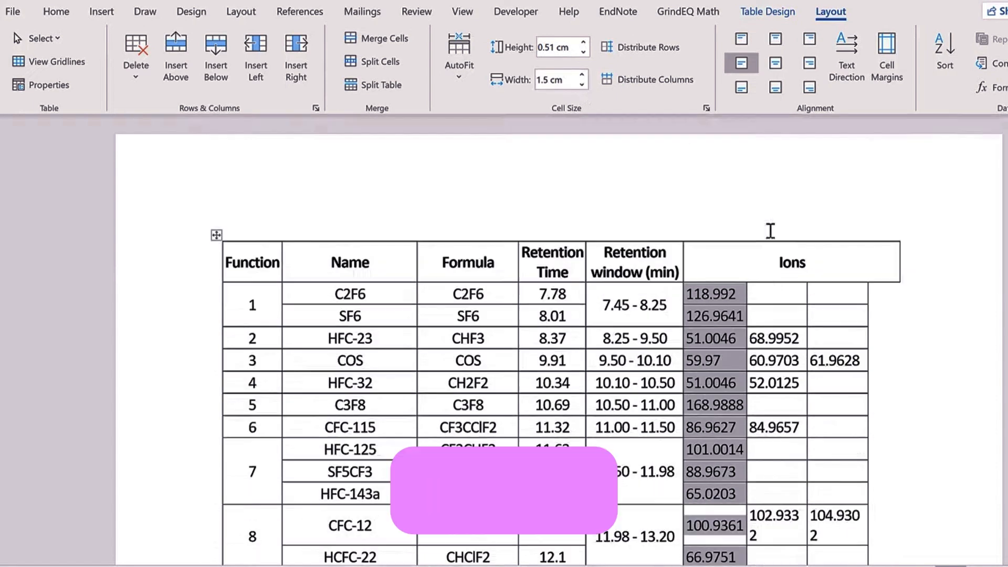
Step: Narrow the merged Ions header cell to 4.4 cm to align with the columns below
{"action": "left_click_drag", "start_coordinate": [755, 266], "coordinate": [814, 267]}
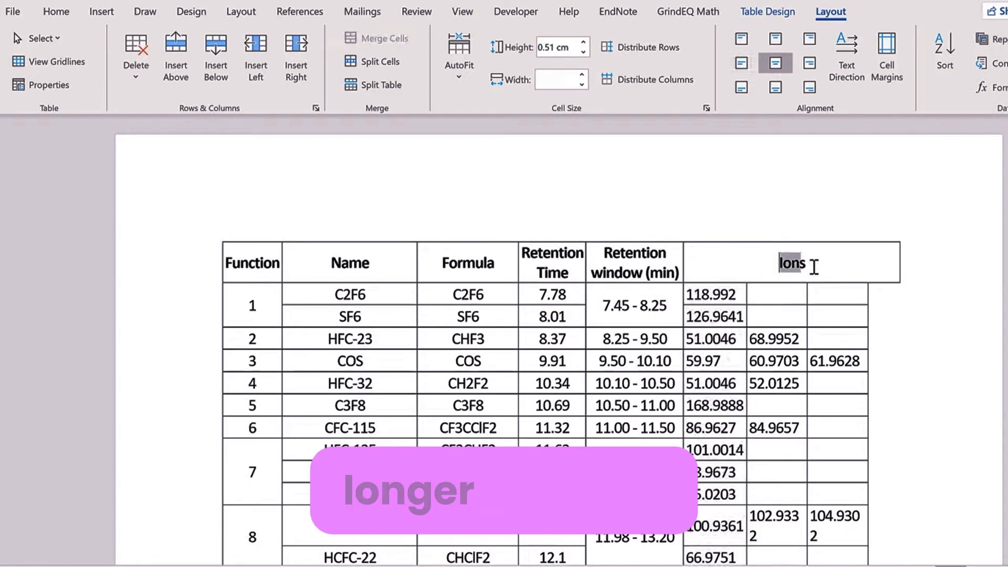
{"action": "left_click", "coordinate": [582, 85]}
{"action": "left_click", "coordinate": [582, 85]}
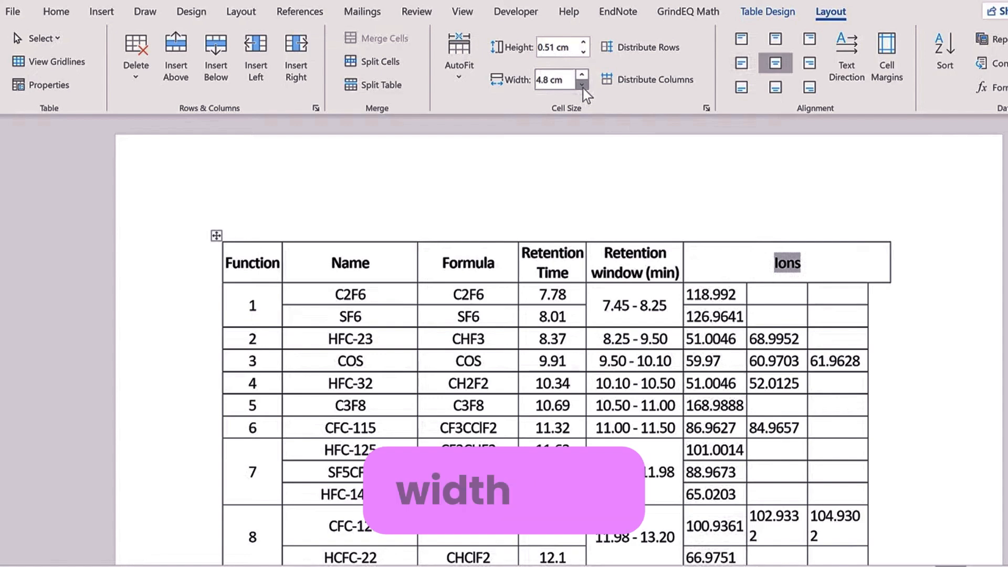
{"action": "left_click", "coordinate": [582, 85]}
{"action": "left_click", "coordinate": [583, 85]}
{"action": "left_click", "coordinate": [582, 86]}
{"action": "left_click", "coordinate": [582, 85]}
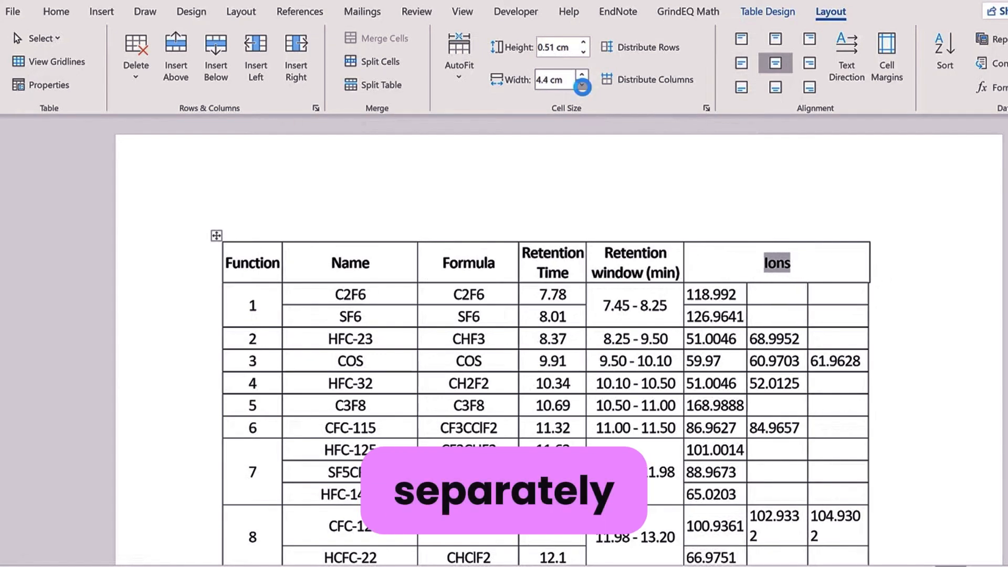
{"action": "left_click_drag", "start_coordinate": [773, 294], "coordinate": [780, 513]}
Step: Widen the second Ions column slightly by dragging its border
{"action": "scroll", "coordinate": [758, 308], "scroll_direction": "up", "scroll_amount": 3}
{"action": "scroll", "coordinate": [758, 308], "scroll_direction": "up", "scroll_amount": 8}
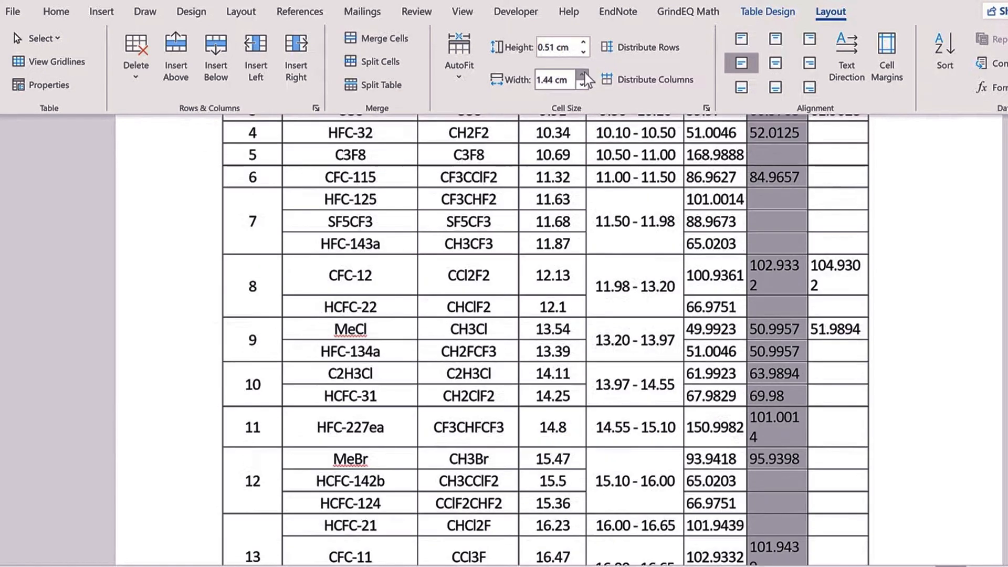
{"action": "left_click", "coordinate": [856, 283]}
{"action": "scroll", "coordinate": [855, 283], "scroll_direction": "up", "scroll_amount": 4}
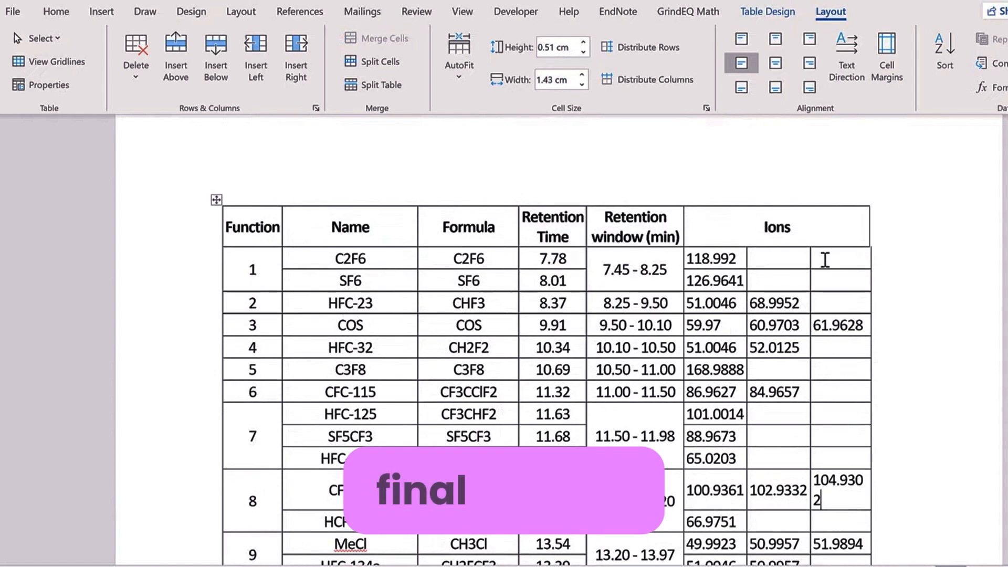
{"action": "left_click_drag", "start_coordinate": [831, 402], "coordinate": [835, 333]}
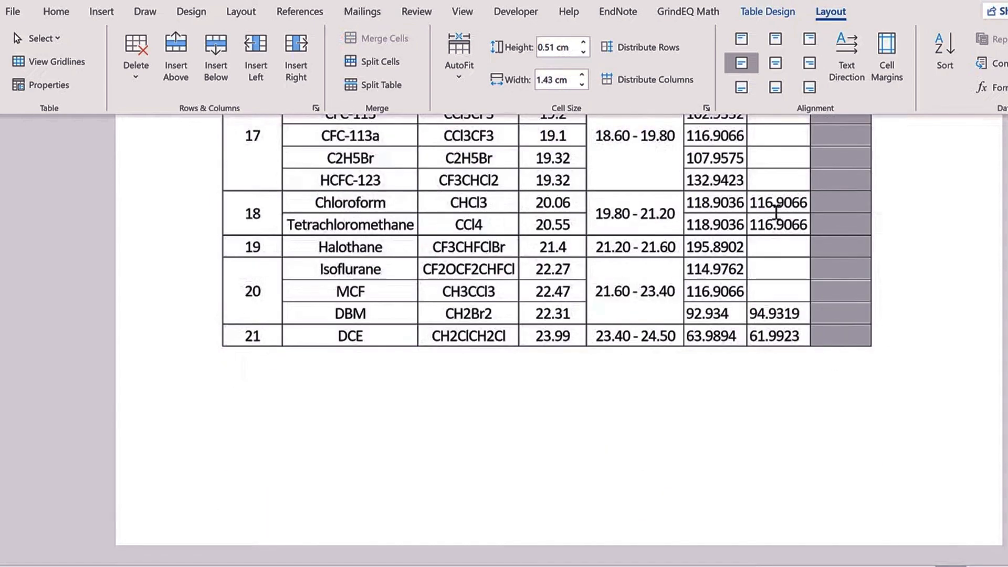
Step: Set the last Ions column to 1.5 cm wide so 104.9302 fits on one line
{"action": "scroll", "coordinate": [818, 210], "scroll_direction": "up", "scroll_amount": 13}
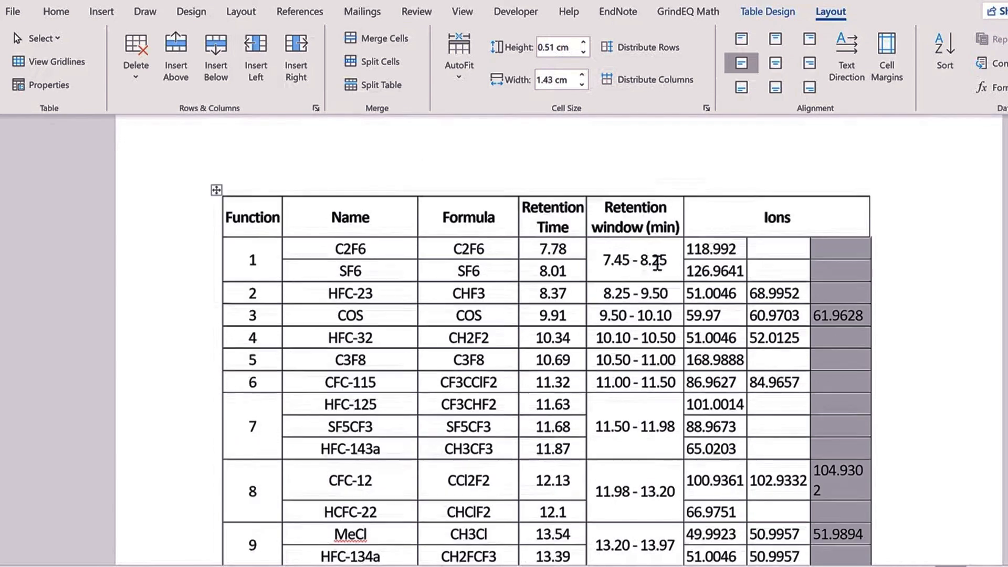
{"action": "scroll", "coordinate": [667, 273], "scroll_direction": "down", "scroll_amount": 1}
{"action": "scroll", "coordinate": [667, 291], "scroll_direction": "down", "scroll_amount": 3}
{"action": "left_click", "coordinate": [582, 75]}
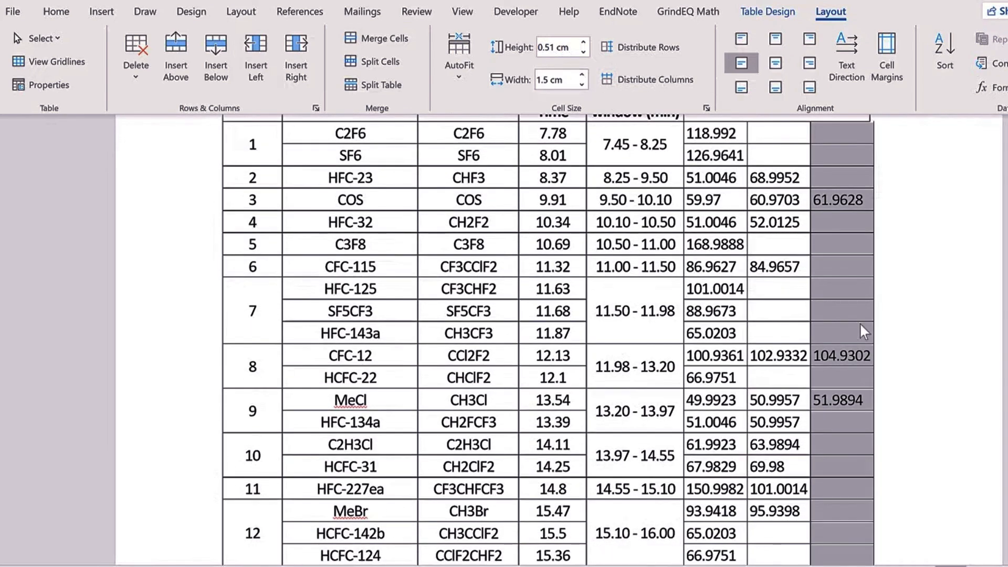
{"action": "left_click", "coordinate": [864, 356]}
Step: Widen the Ions header cell so it reaches the table's right edge
{"action": "scroll", "coordinate": [842, 312], "scroll_direction": "up", "scroll_amount": 3}
{"action": "double_click", "coordinate": [801, 263]}
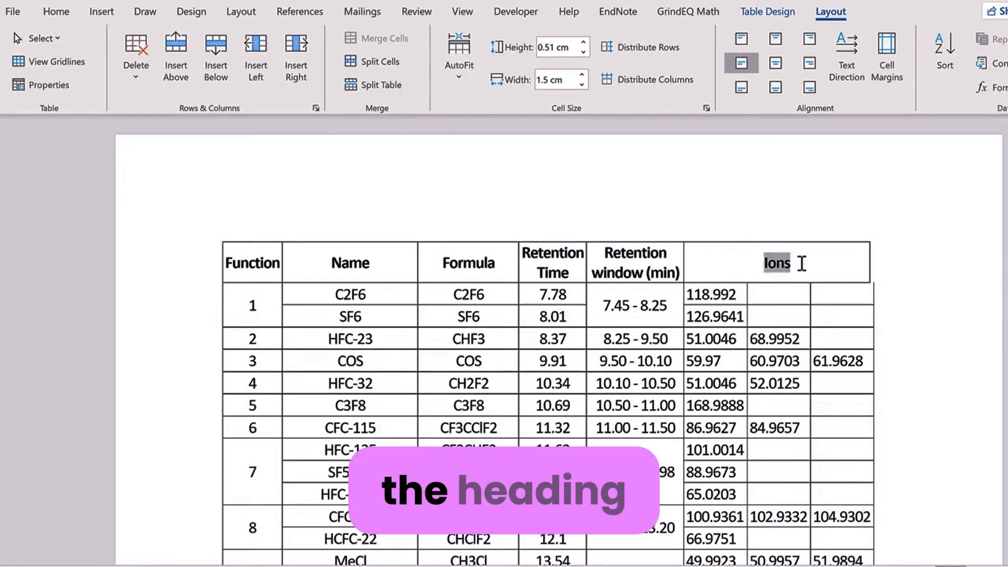
{"action": "left_click", "coordinate": [584, 75]}
{"action": "left_click", "coordinate": [584, 73]}
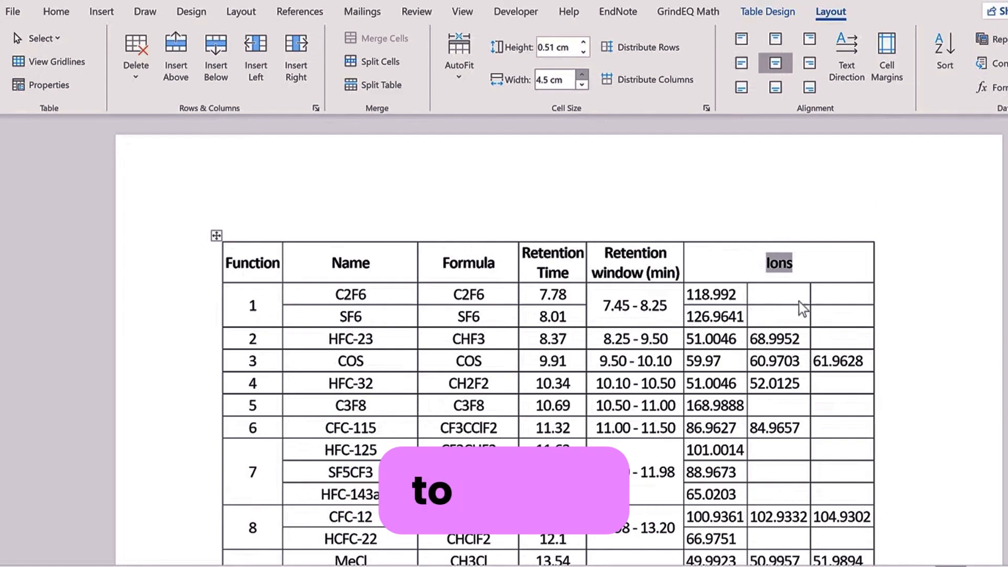
{"action": "left_click", "coordinate": [781, 292]}
{"action": "scroll", "coordinate": [573, 329], "scroll_direction": "down", "scroll_amount": 10}
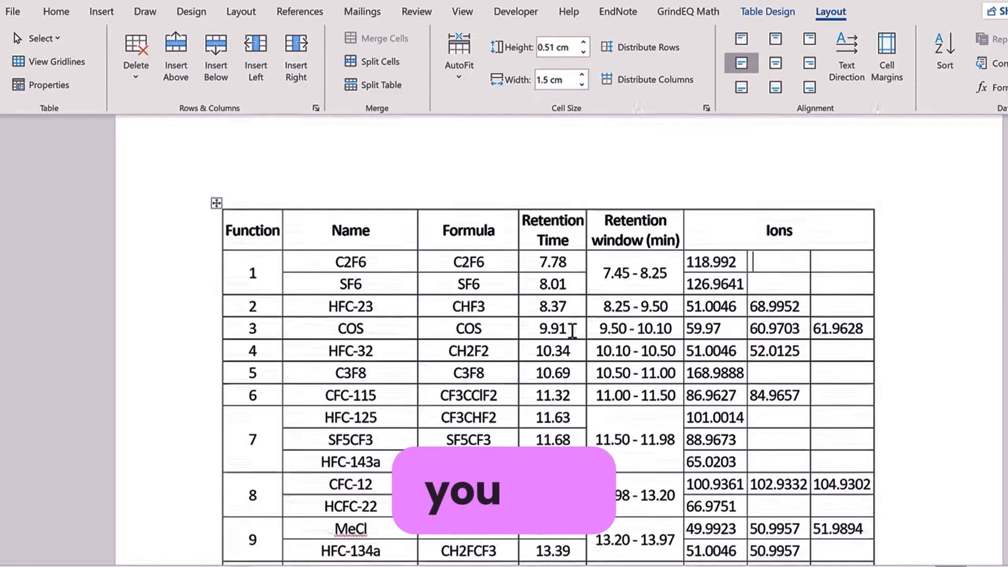
{"action": "scroll", "coordinate": [569, 336], "scroll_direction": "down", "scroll_amount": 5}
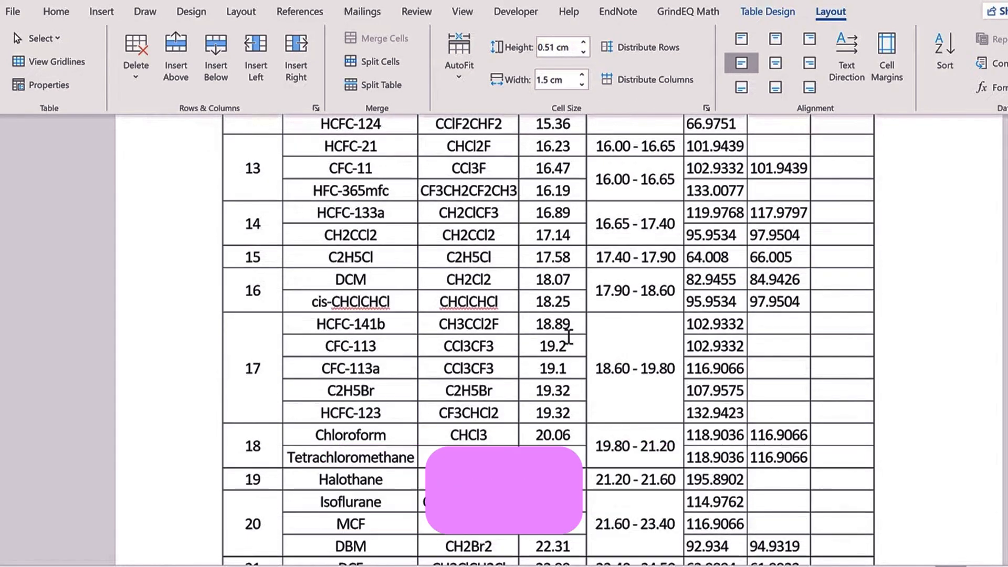
{"action": "scroll", "coordinate": [569, 342], "scroll_direction": "up", "scroll_amount": 7}
{"action": "scroll", "coordinate": [566, 346], "scroll_direction": "up", "scroll_amount": 8}
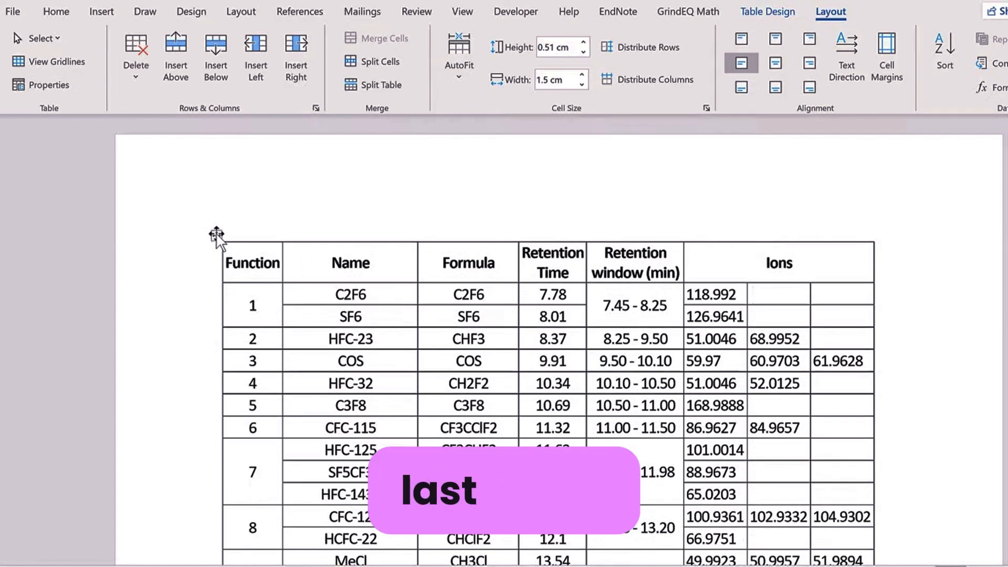
Step: Set the whole table's text to 10 pt, then check the result and reselect the table
{"action": "left_click", "coordinate": [216, 234]}
{"action": "left_click", "coordinate": [58, 13]}
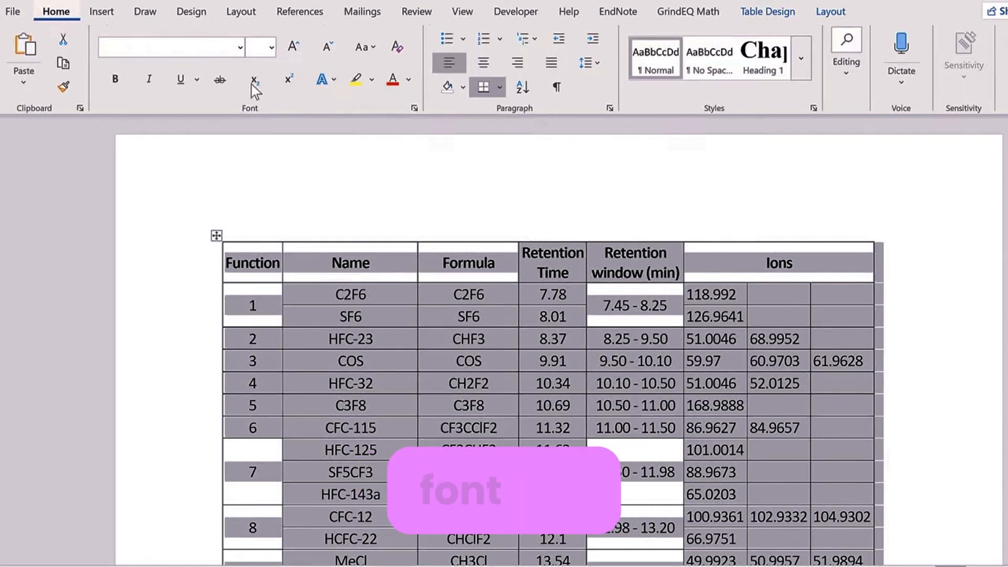
{"action": "left_click", "coordinate": [273, 46]}
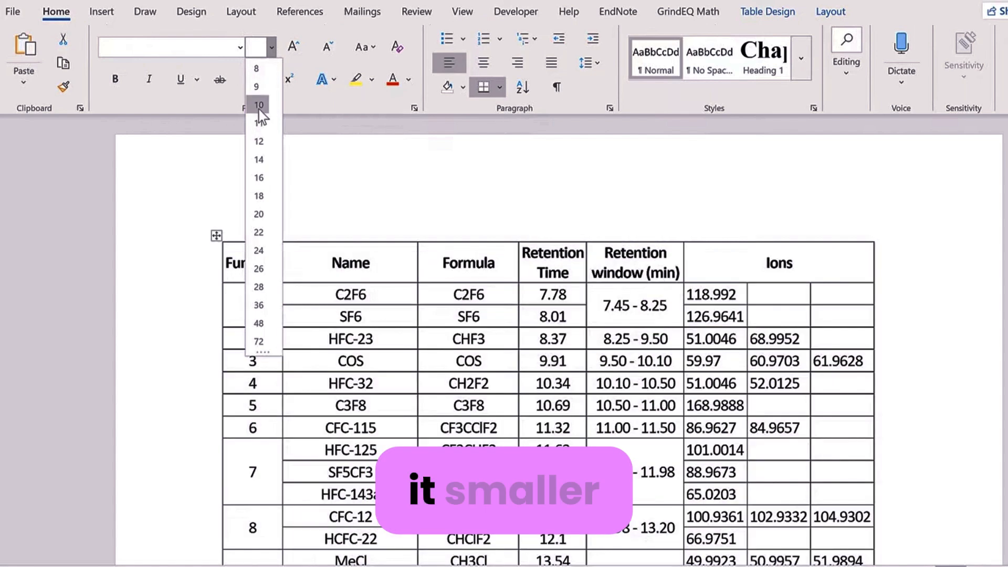
{"action": "left_click", "coordinate": [259, 109]}
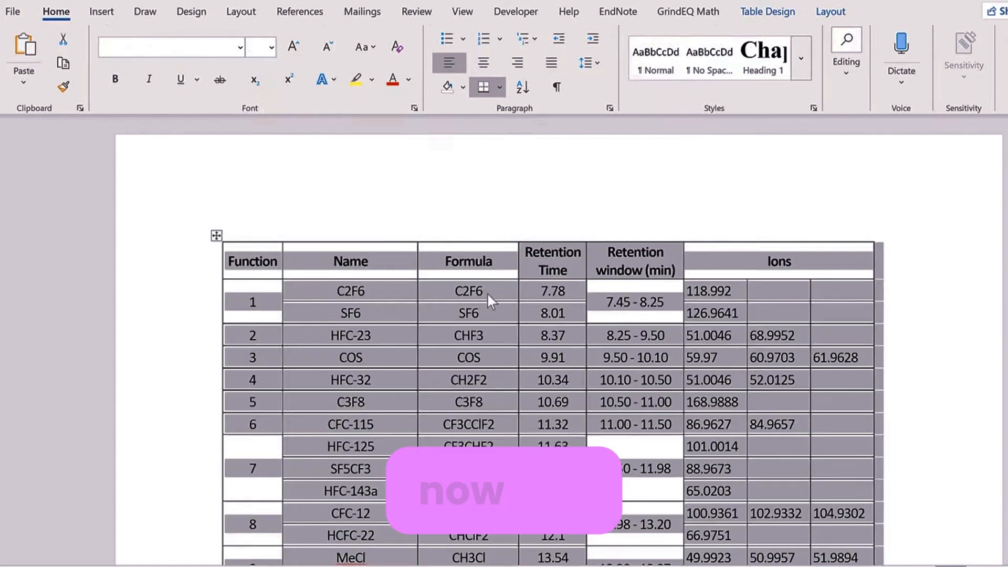
{"action": "left_click", "coordinate": [503, 268]}
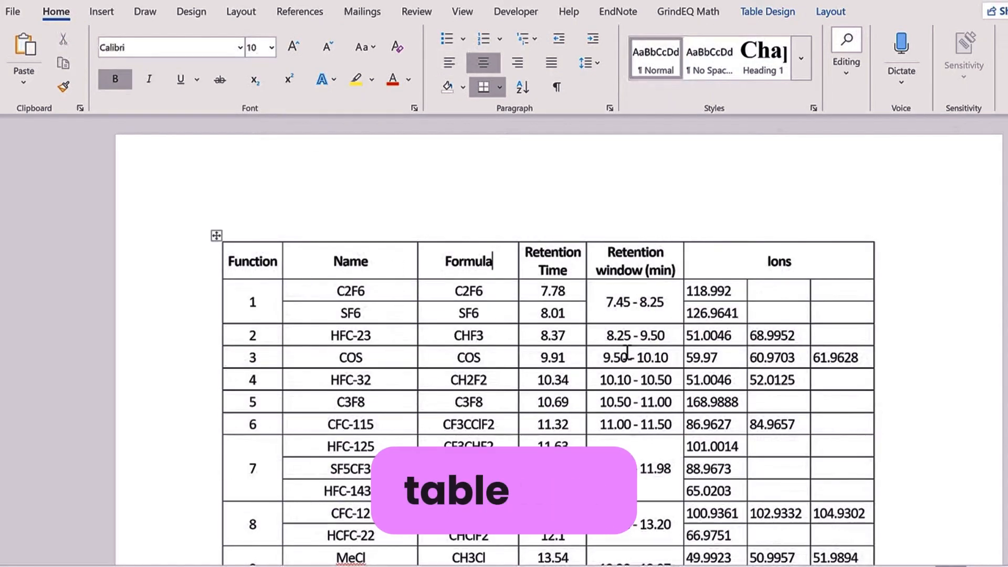
{"action": "left_click", "coordinate": [217, 236]}
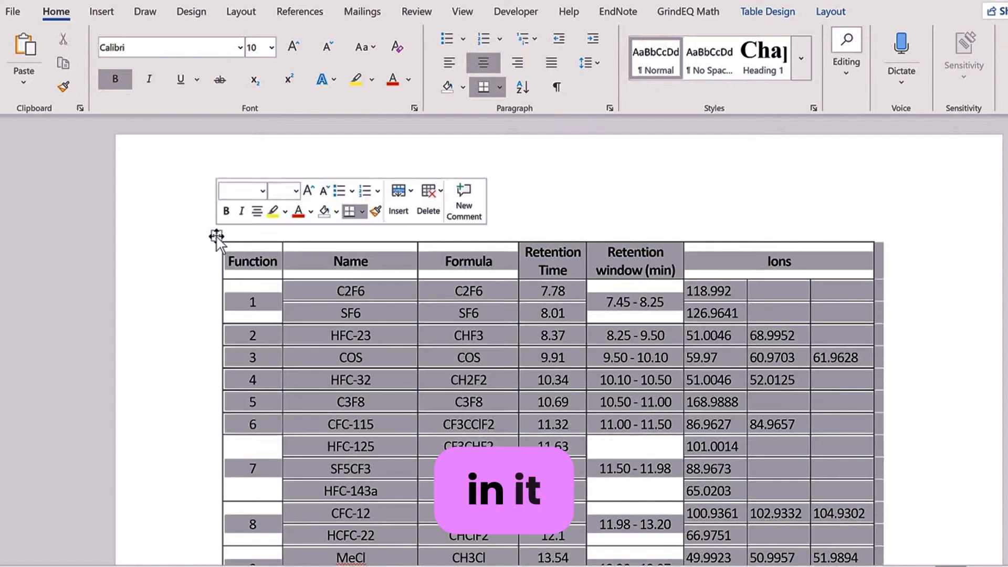
Step: Apply AutoFit Contents so headers like Retention Time and Retention window (min) sit on single lines
{"action": "left_click", "coordinate": [831, 12]}
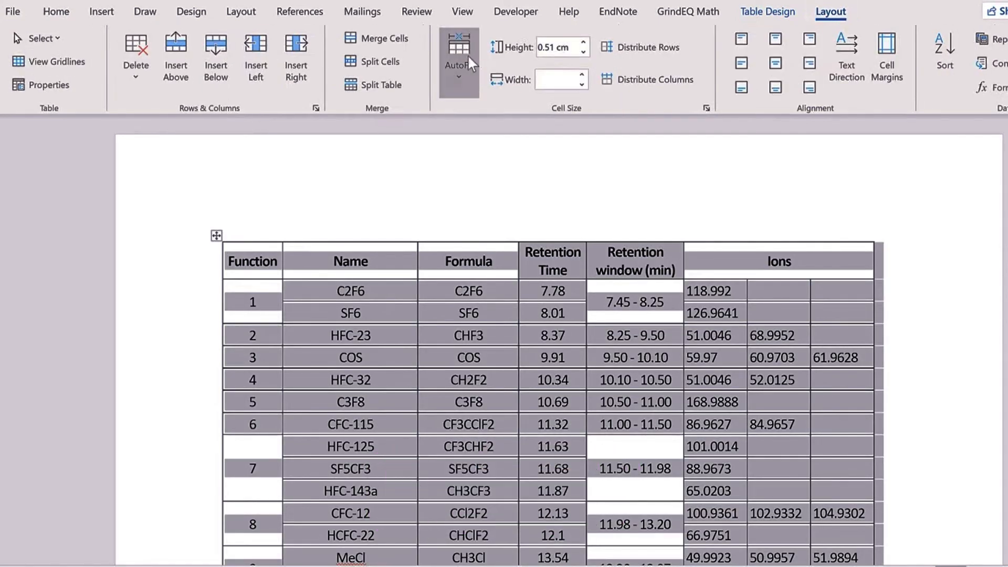
{"action": "left_click", "coordinate": [462, 70]}
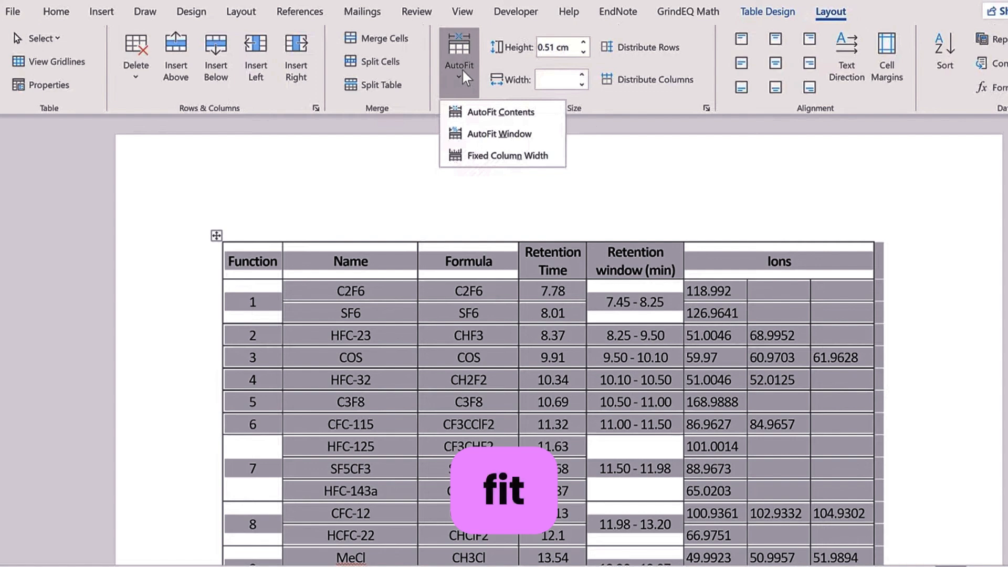
{"action": "left_click", "coordinate": [537, 113]}
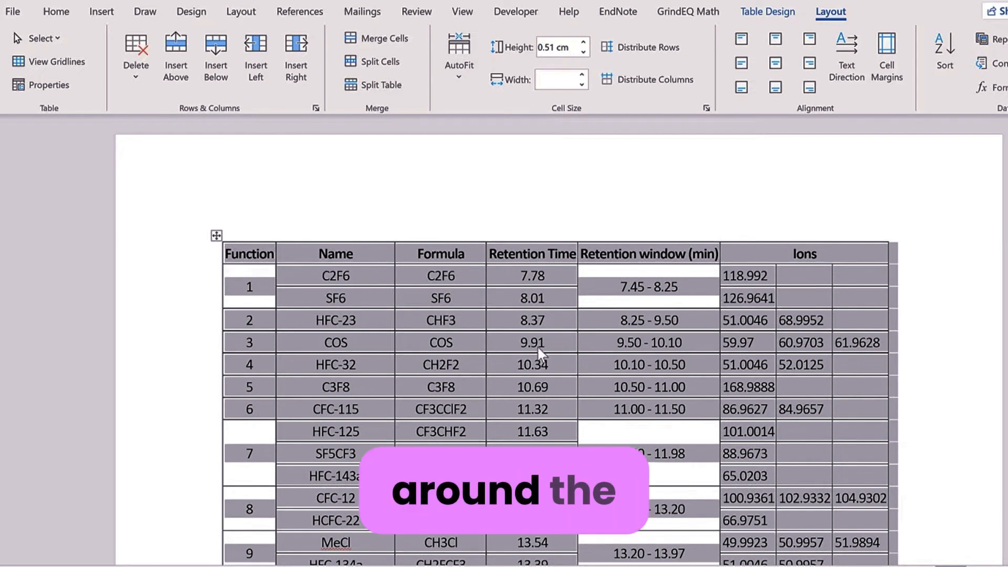
Step: Narrow the Retention window column step by step so its header wraps
{"action": "left_click", "coordinate": [686, 288]}
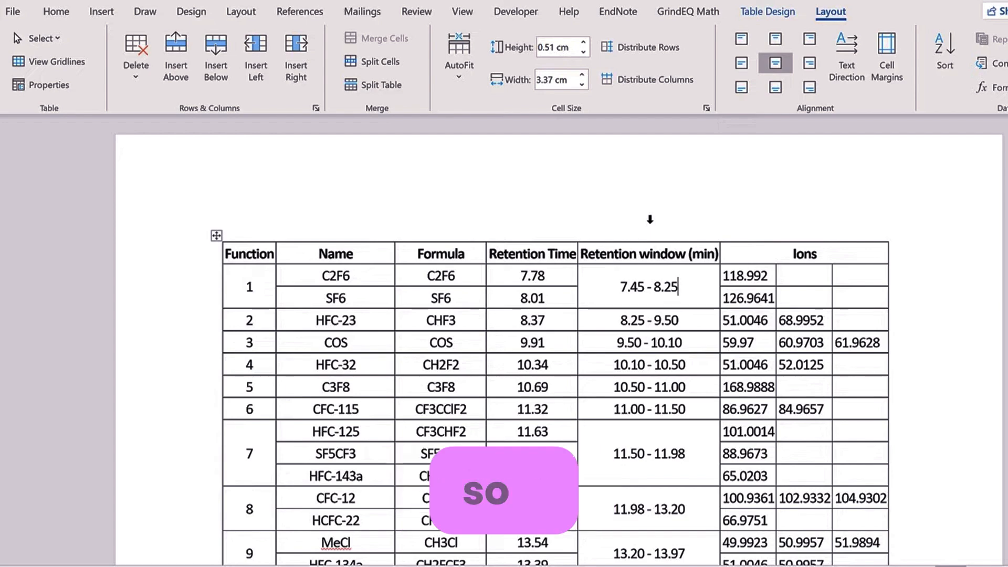
{"action": "left_click", "coordinate": [650, 220]}
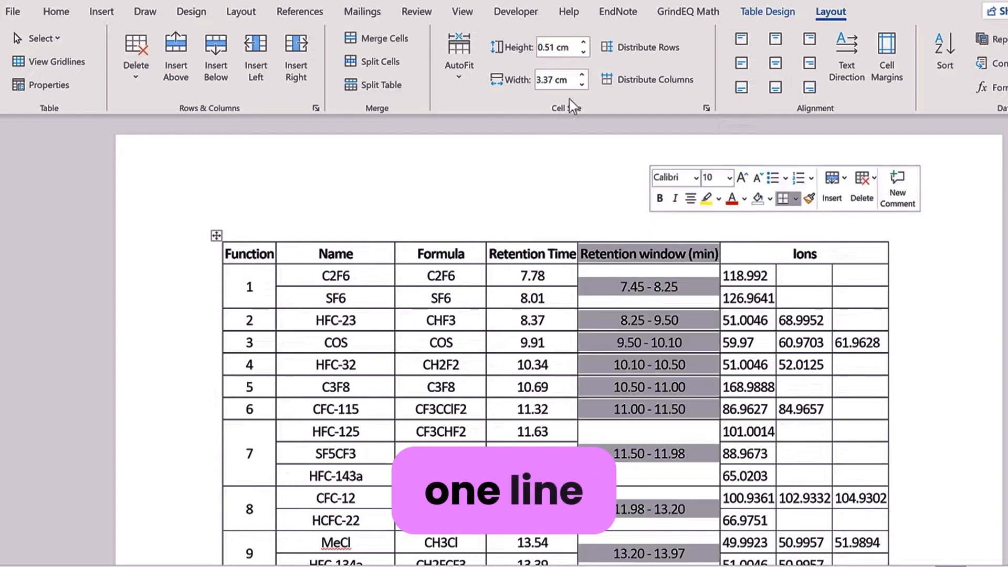
{"action": "left_click", "coordinate": [581, 84]}
{"action": "left_click", "coordinate": [581, 84]}
{"action": "left_click", "coordinate": [581, 85]}
{"action": "left_click", "coordinate": [580, 84]}
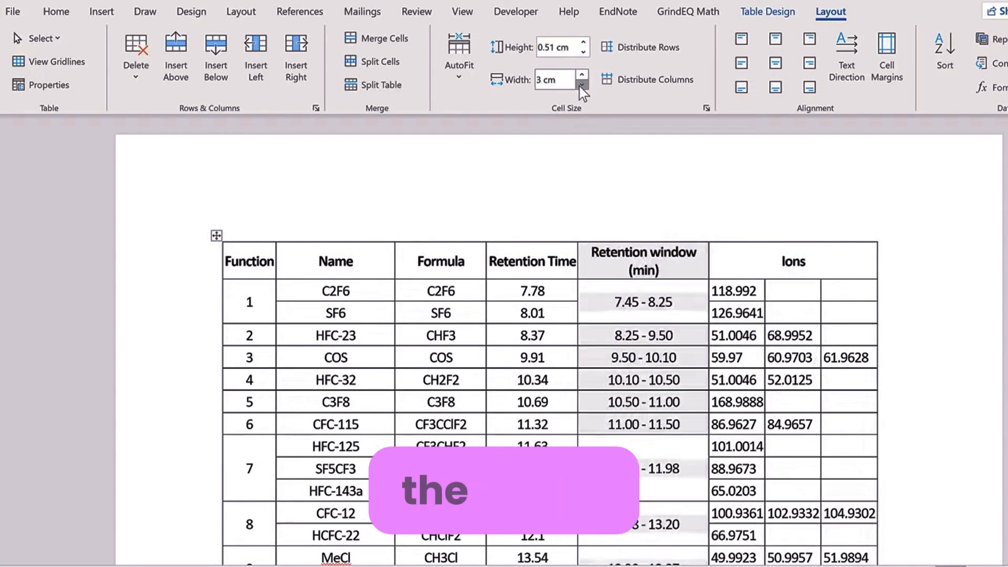
{"action": "left_click", "coordinate": [581, 84]}
{"action": "left_click", "coordinate": [581, 85]}
{"action": "left_click", "coordinate": [581, 84]}
{"action": "left_click", "coordinate": [581, 85]}
{"action": "left_click", "coordinate": [581, 84]}
{"action": "left_click", "coordinate": [581, 84]}
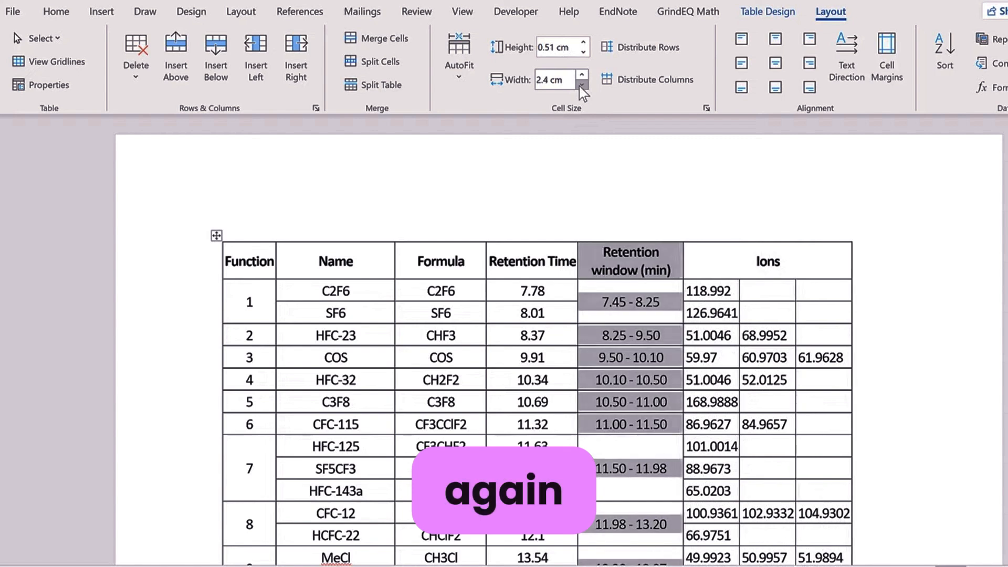
{"action": "left_click", "coordinate": [581, 85]}
{"action": "left_click", "coordinate": [580, 84]}
{"action": "left_click", "coordinate": [581, 85]}
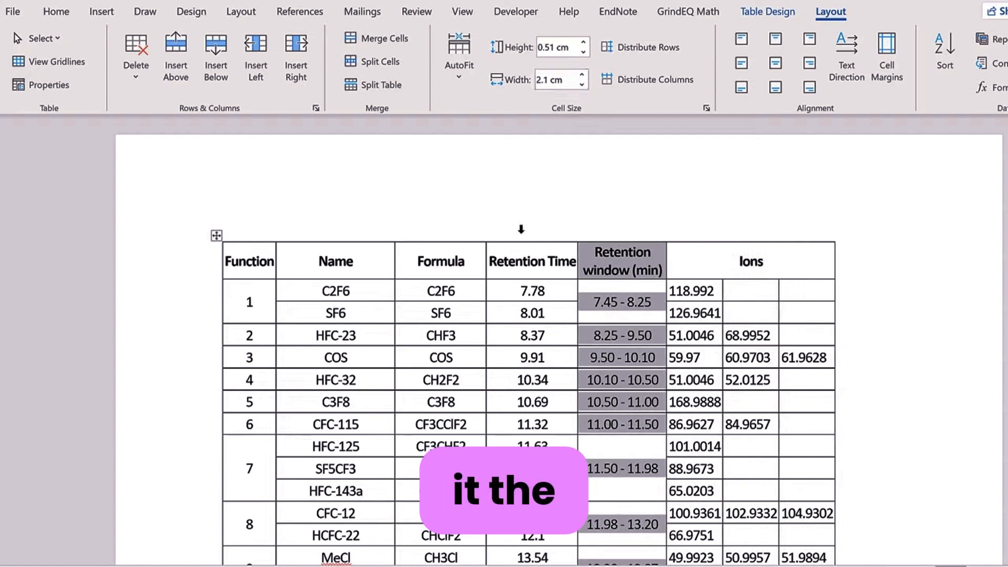
Step: Narrow the Retention Time column to 1.5 cm so its header wraps onto two lines
{"action": "left_click", "coordinate": [533, 156]}
{"action": "left_click", "coordinate": [581, 84]}
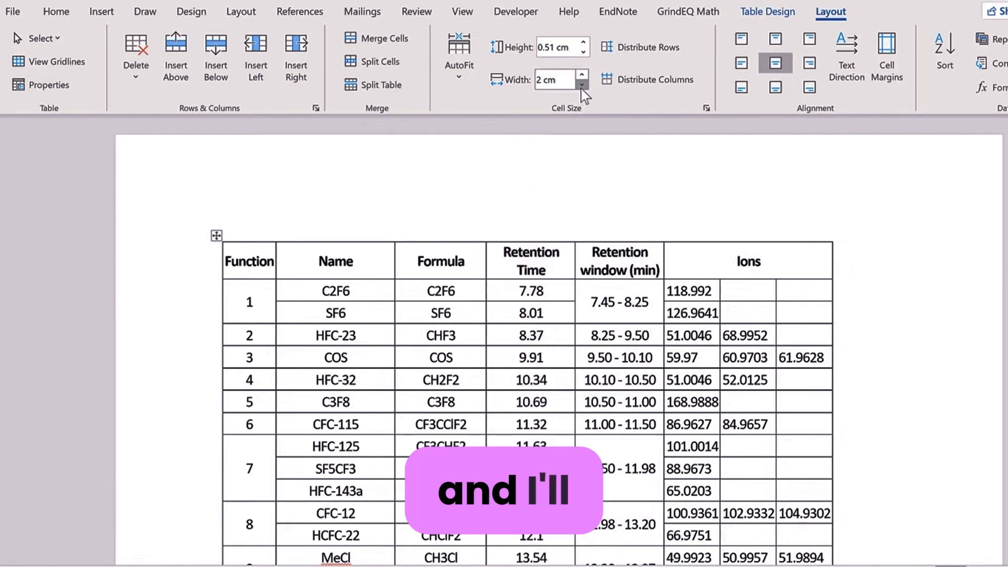
{"action": "left_click", "coordinate": [581, 85]}
{"action": "left_click", "coordinate": [581, 85]}
{"action": "left_click", "coordinate": [581, 84]}
{"action": "left_click", "coordinate": [582, 84]}
{"action": "left_click", "coordinate": [582, 84]}
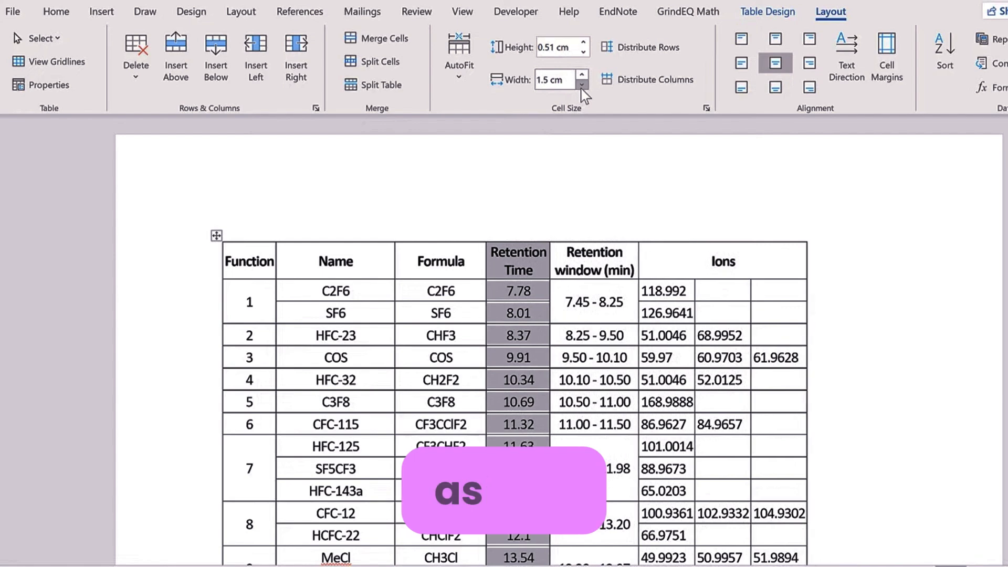
{"action": "left_click", "coordinate": [581, 89]}
{"action": "left_click", "coordinate": [718, 311]}
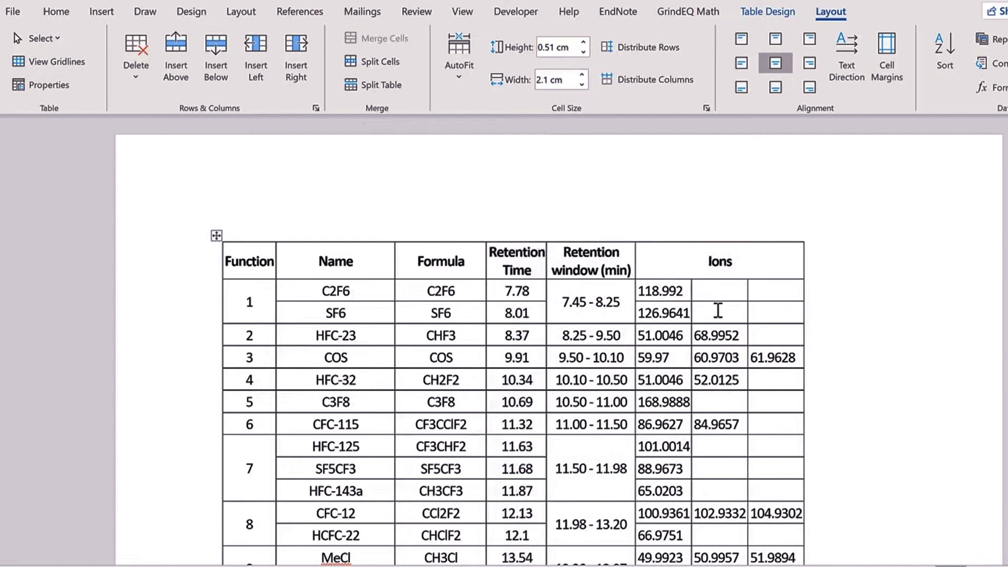
{"action": "scroll", "coordinate": [560, 341], "scroll_direction": "down", "scroll_amount": 5}
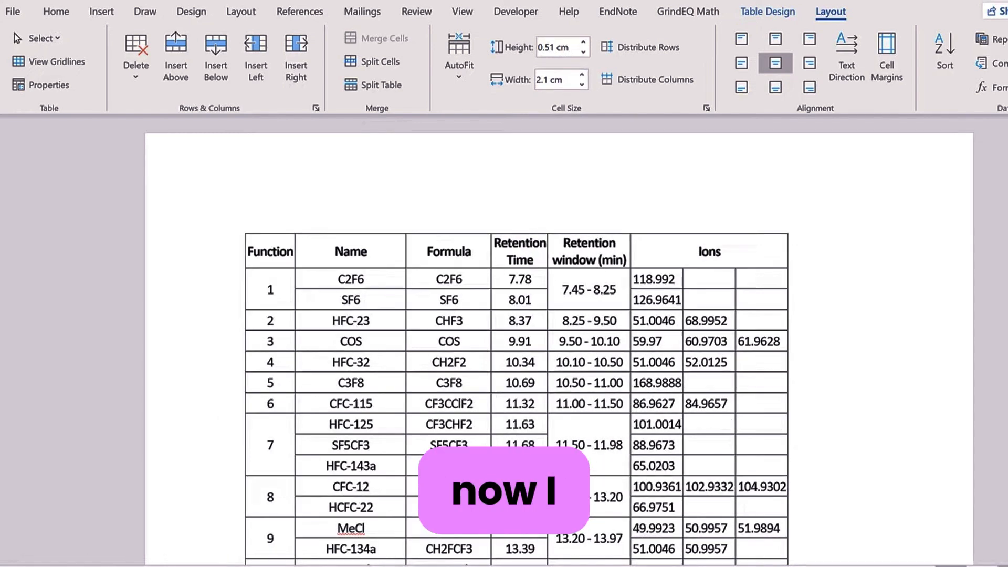
{"action": "scroll", "coordinate": [559, 341], "scroll_direction": "down", "scroll_amount": 4}
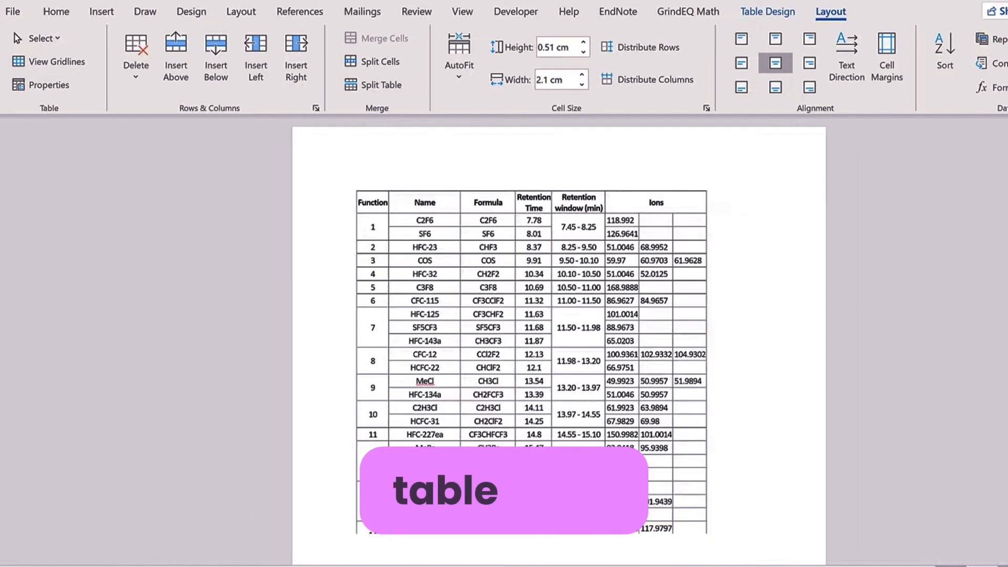
{"action": "scroll", "coordinate": [708, 380], "scroll_direction": "down", "scroll_amount": 2}
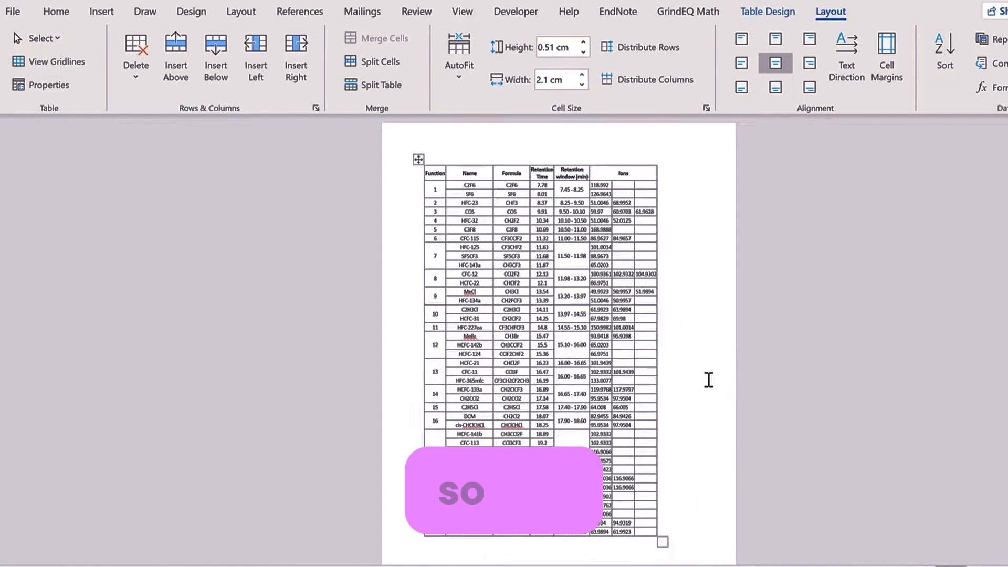